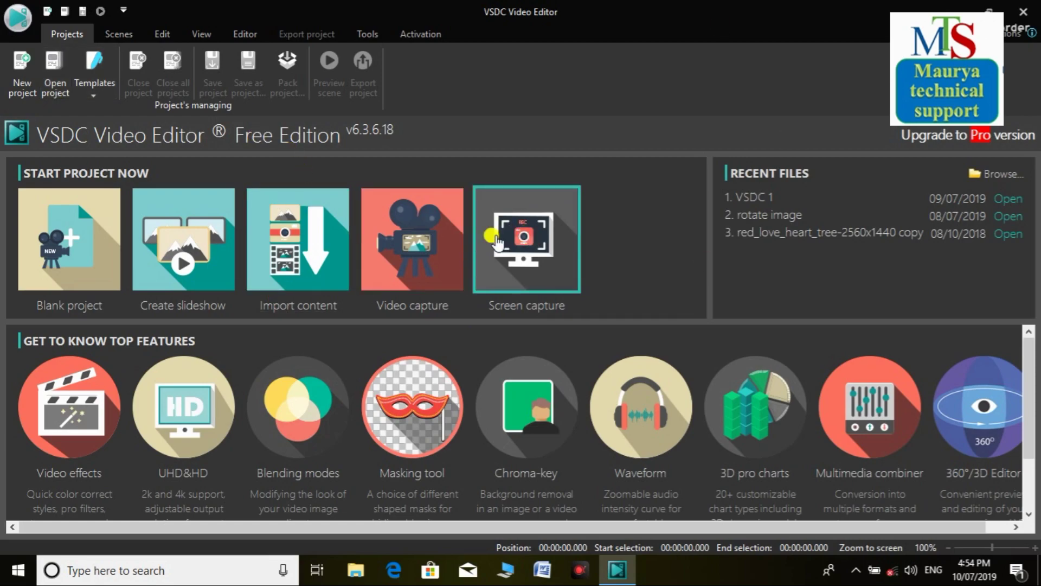
Create a new slideshow project titled "slide", keeping the default resolution and frame rate.
click(200, 262)
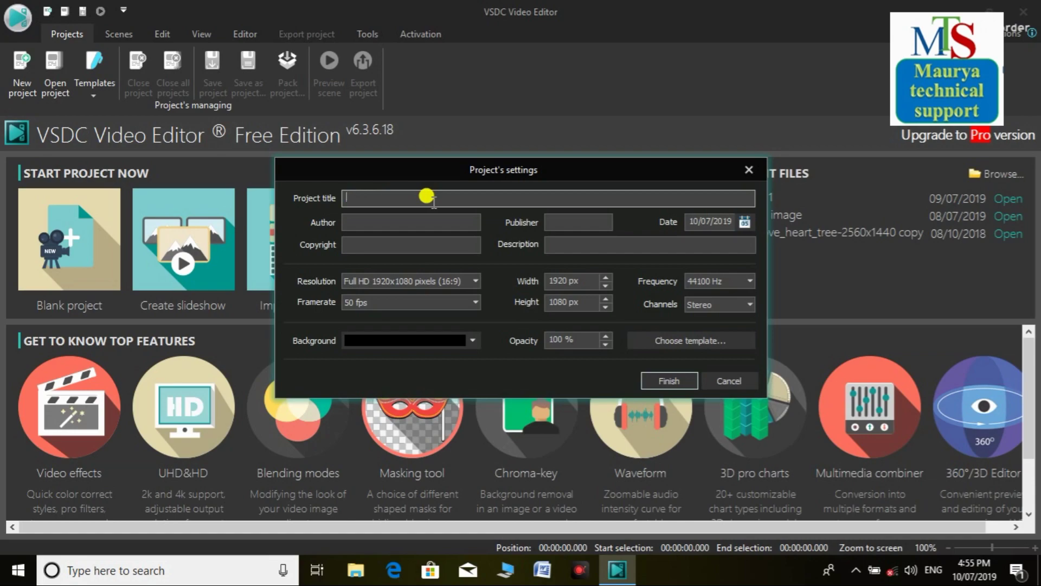
text(slide)
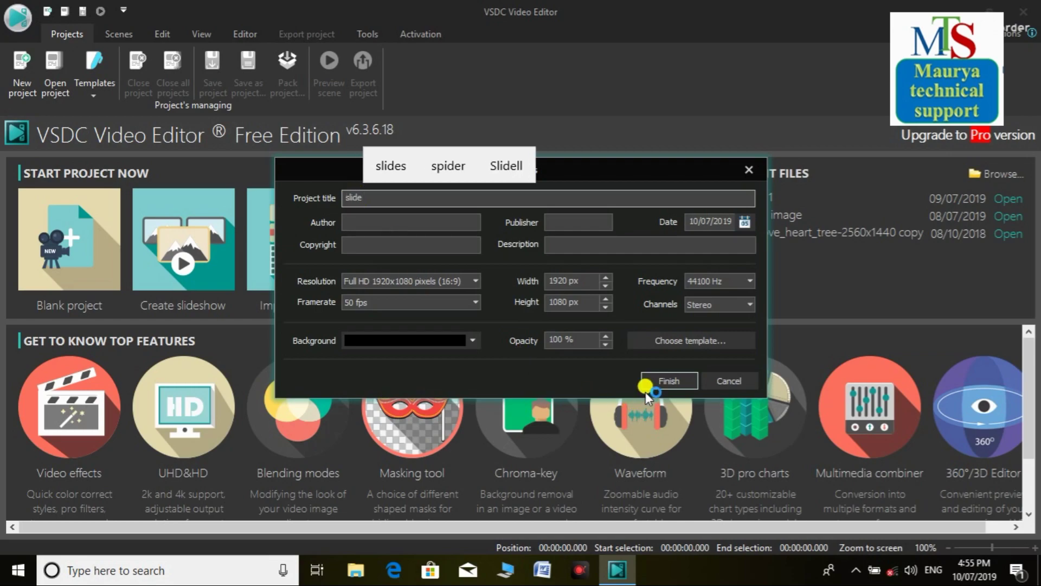
click(668, 381)
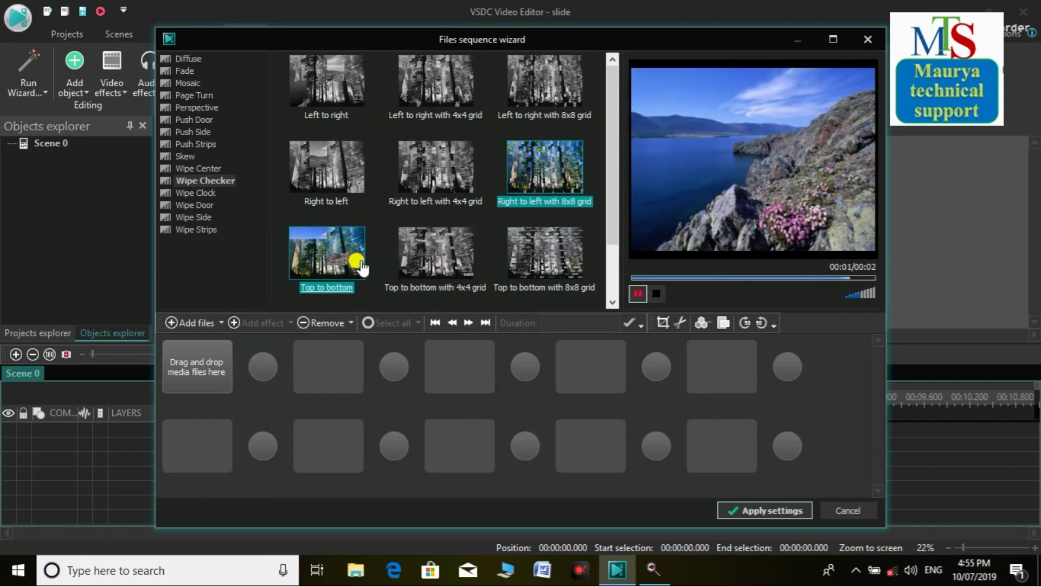
Add the images mts, CHANGE COLOUR THUMBNAIL copy and Screenshot_4 from the yt files folder as the first three slides.
click(191, 368)
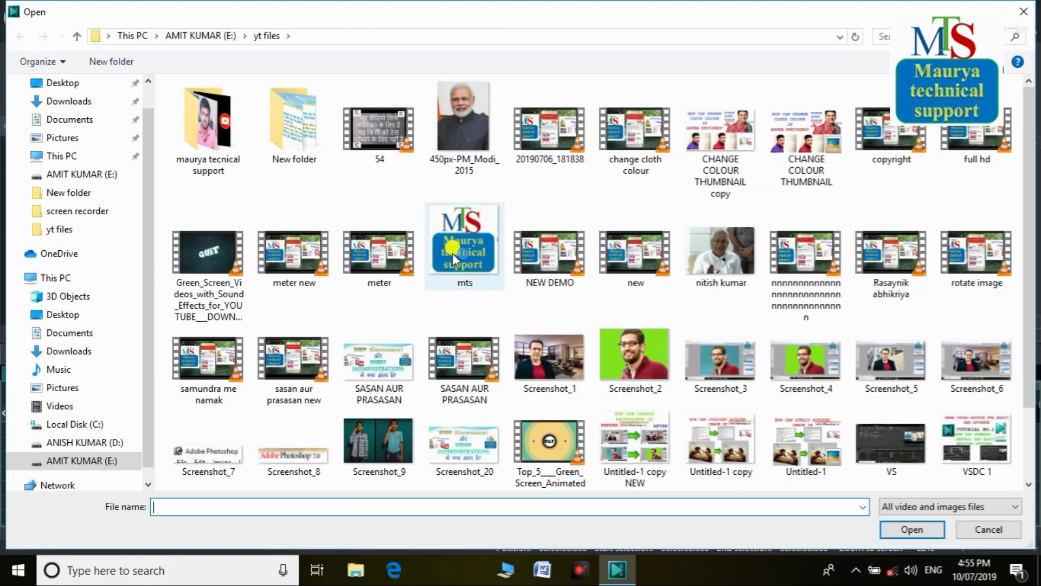
double_click(452, 253)
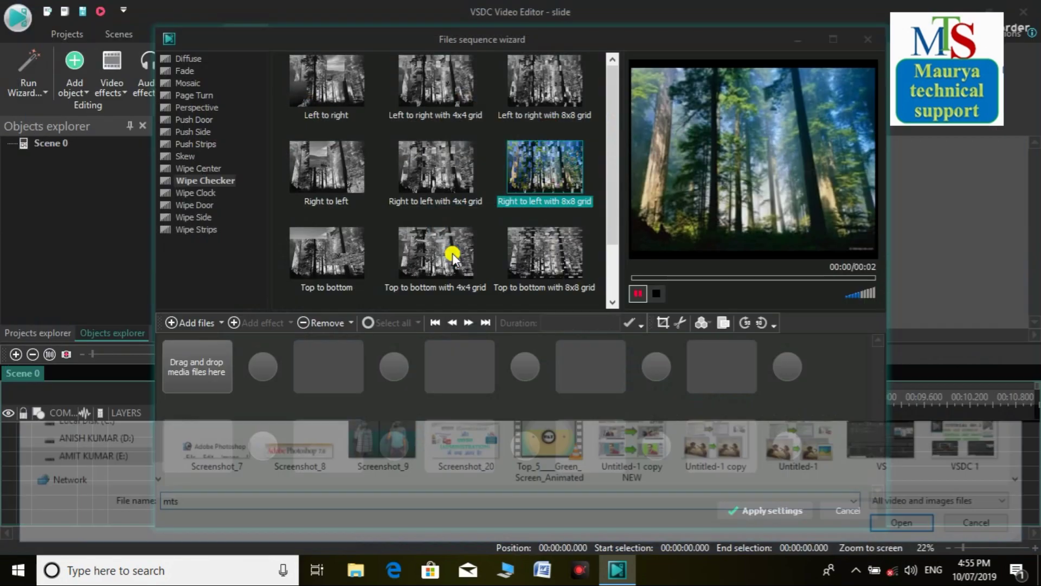
click(340, 362)
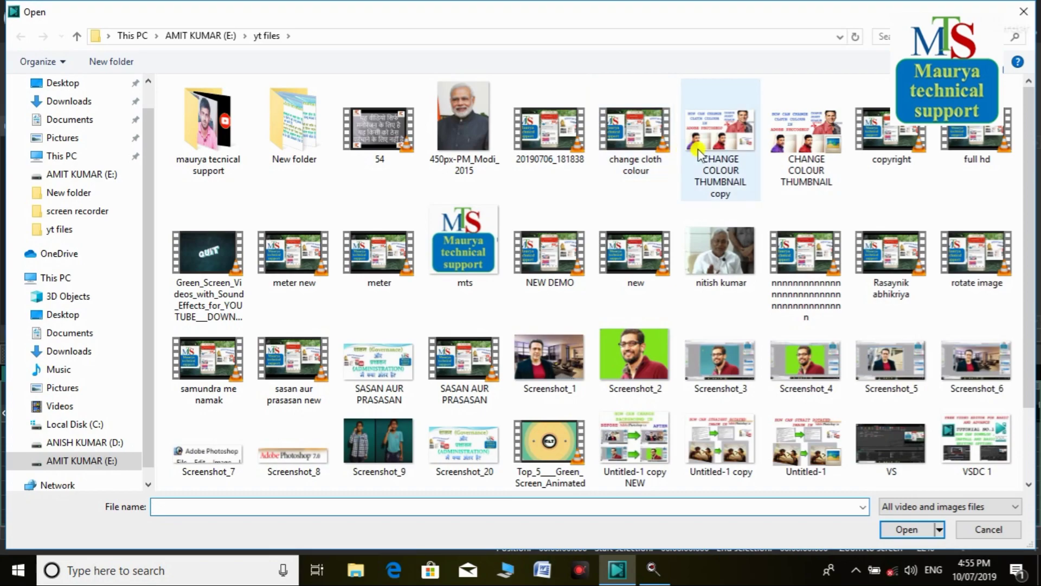
double_click(698, 148)
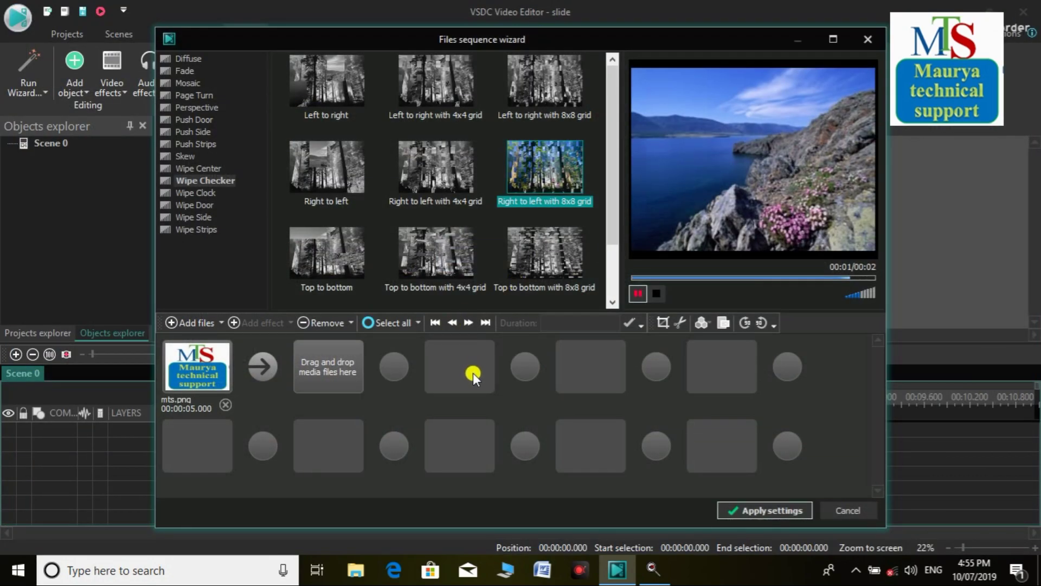
click(471, 374)
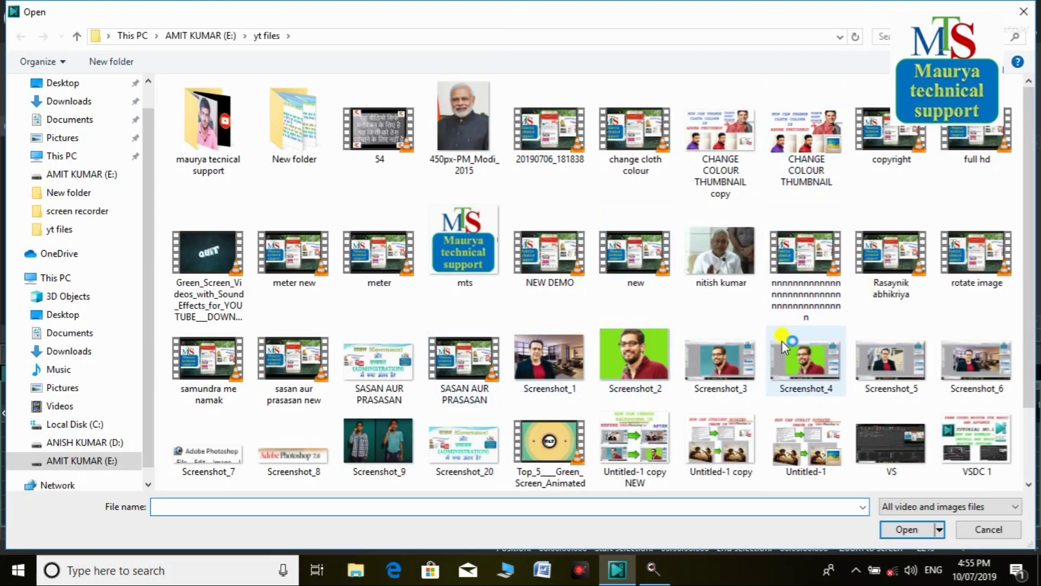
double_click(800, 371)
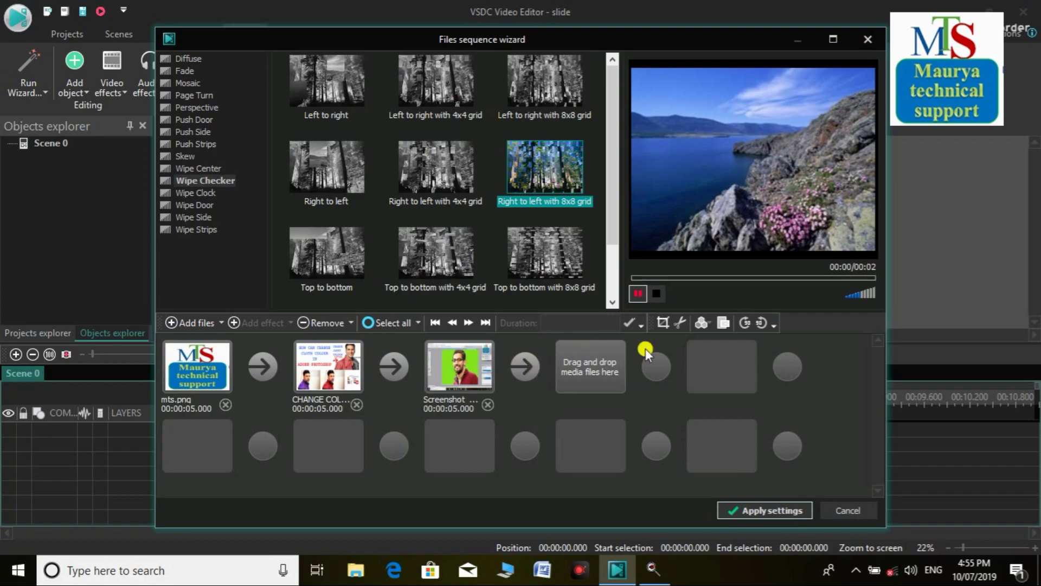
Add the video named with repeated n's as the fourth slide and the Screenshot_20 image as the fifth.
click(607, 369)
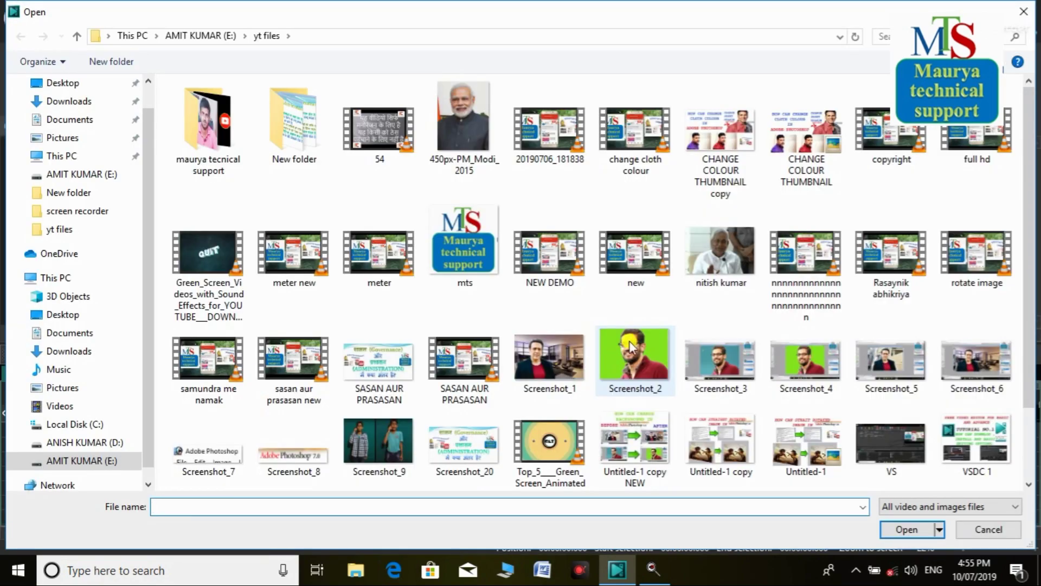
double_click(795, 271)
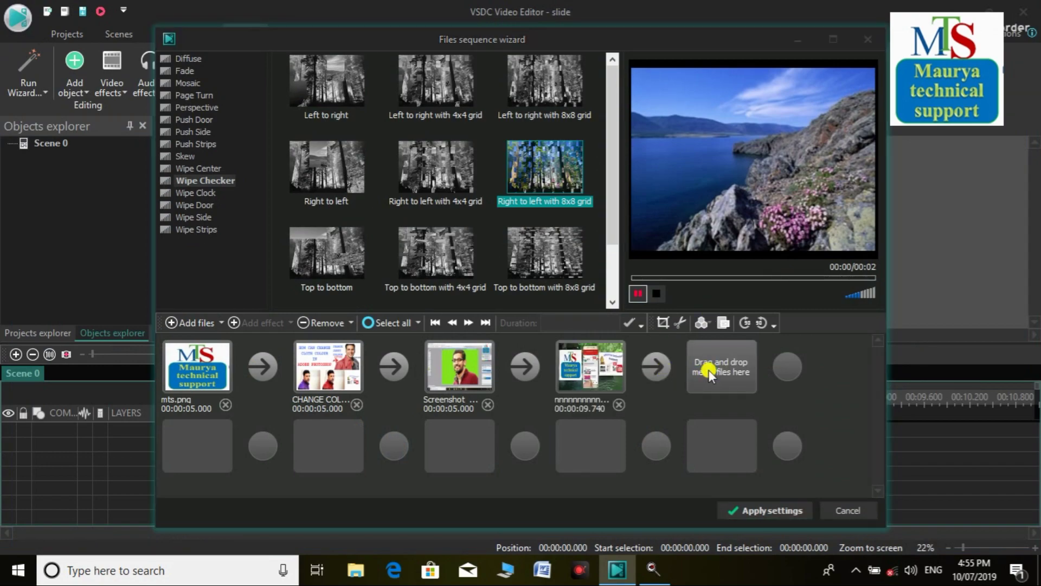
click(708, 369)
scroll(716, 373, down, 2)
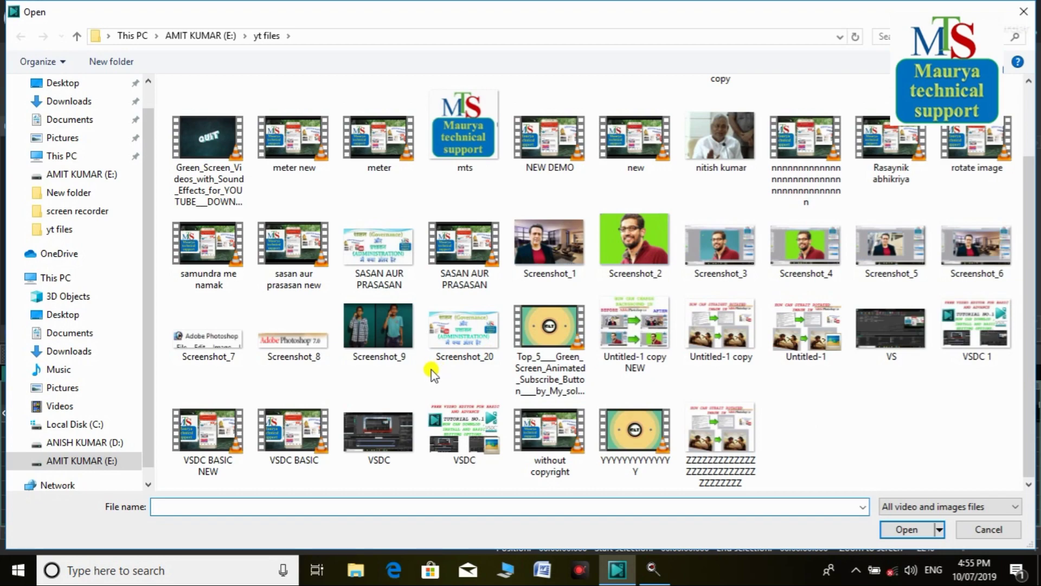
double_click(460, 358)
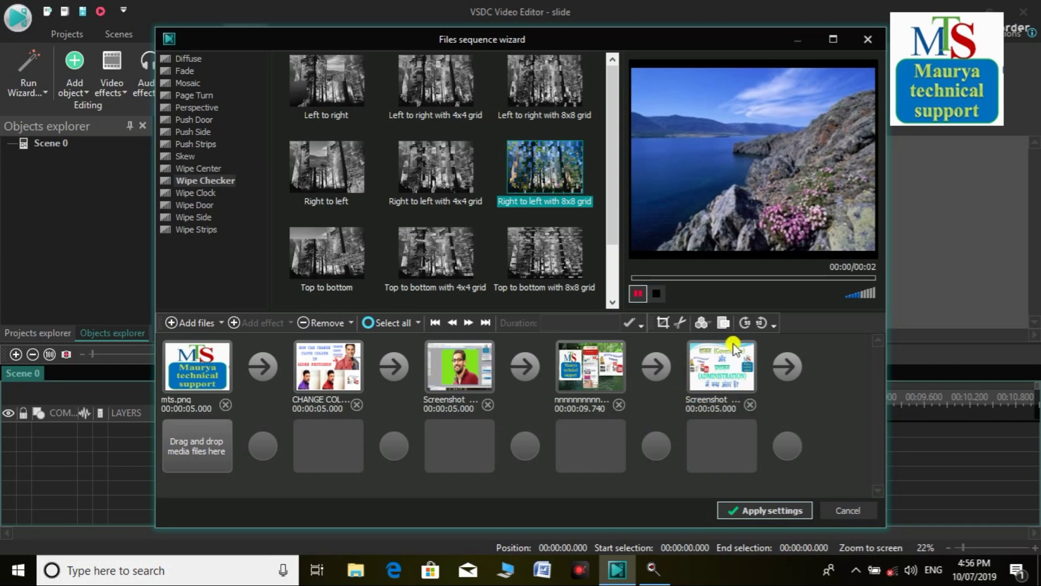
Add the video named with repeated n's again as the sixth slide.
click(205, 437)
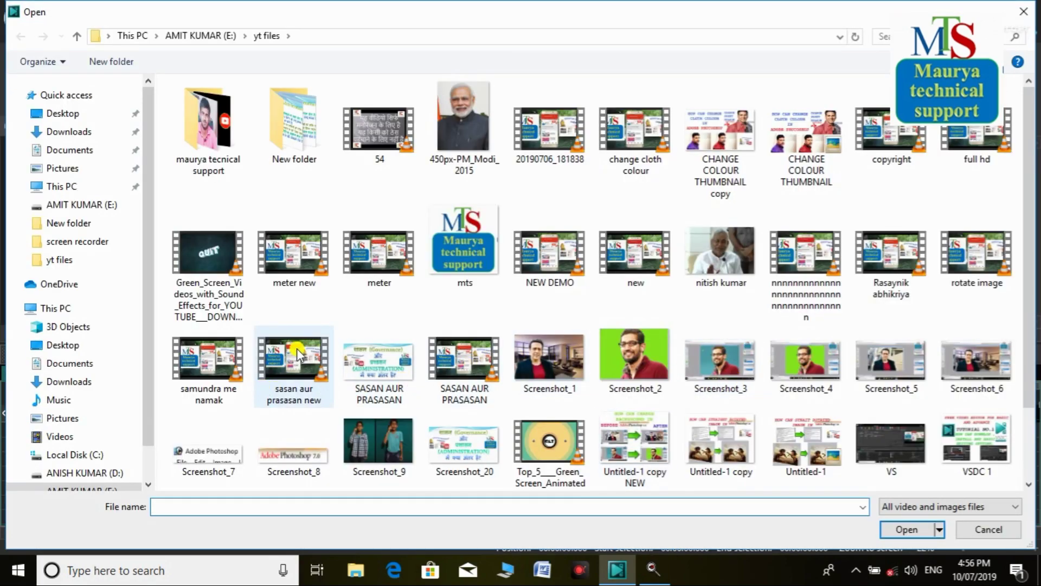
scroll(595, 419, down, 2)
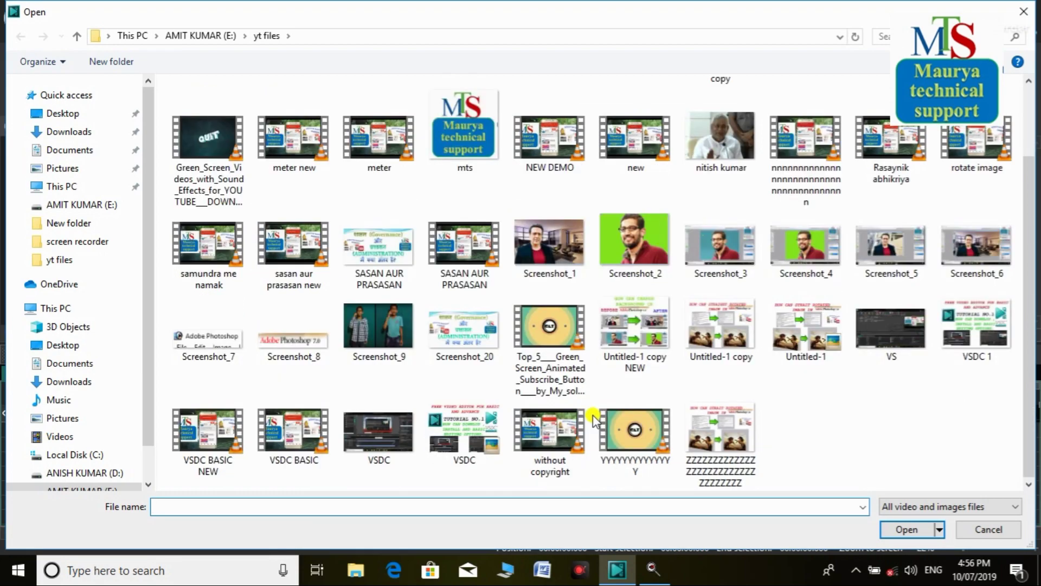
scroll(585, 412, up, 2)
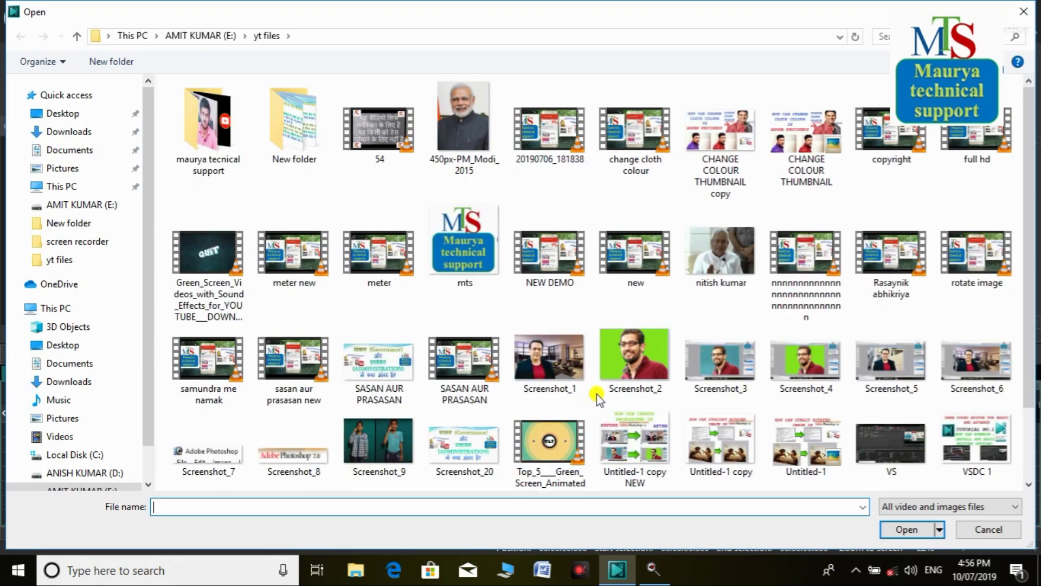
double_click(814, 264)
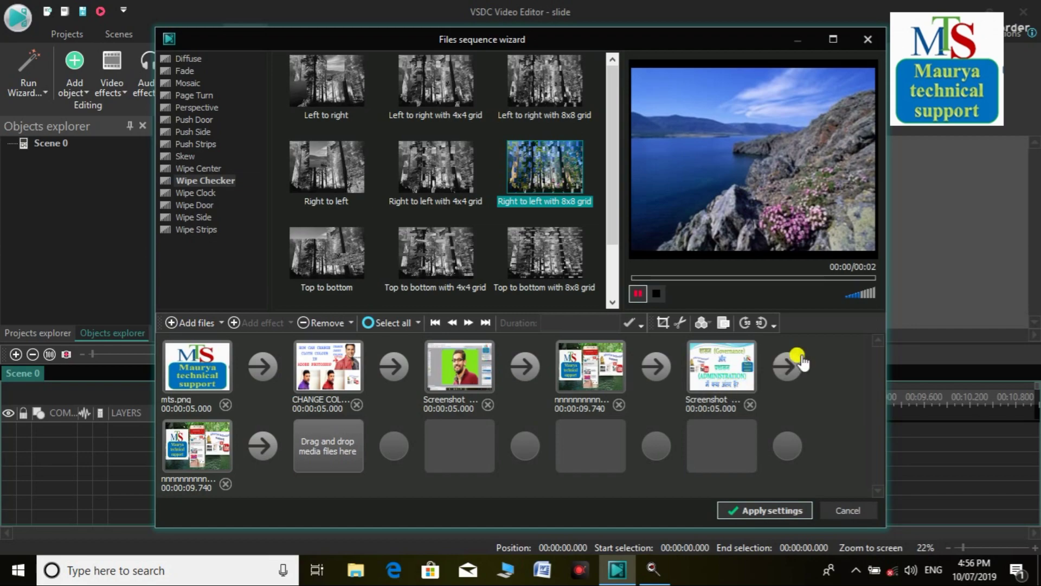
Preview transition effects from the Wipe Checker, Fade, Push Side and Wipe Center categories.
click(314, 92)
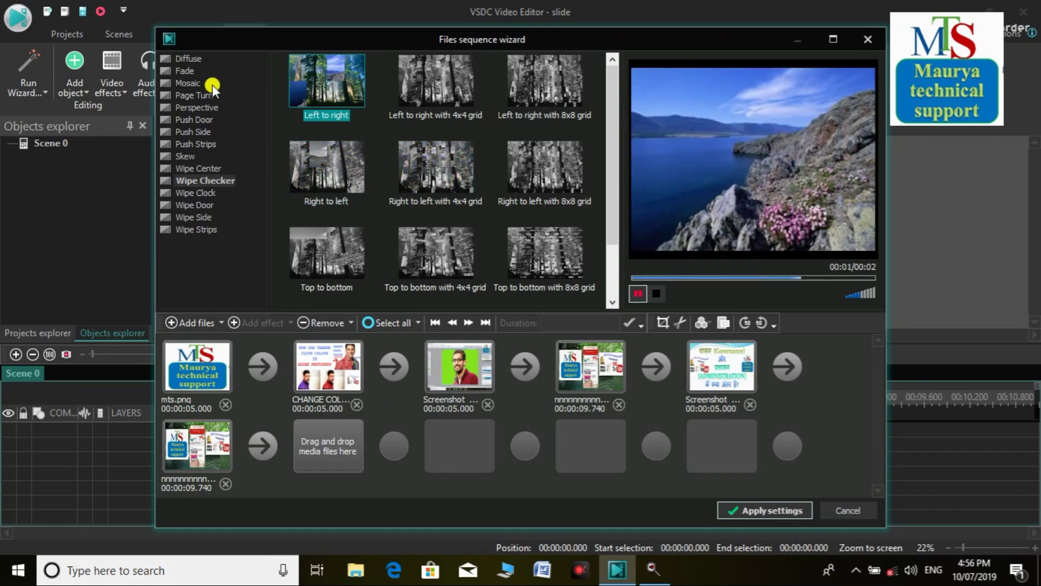
click(186, 71)
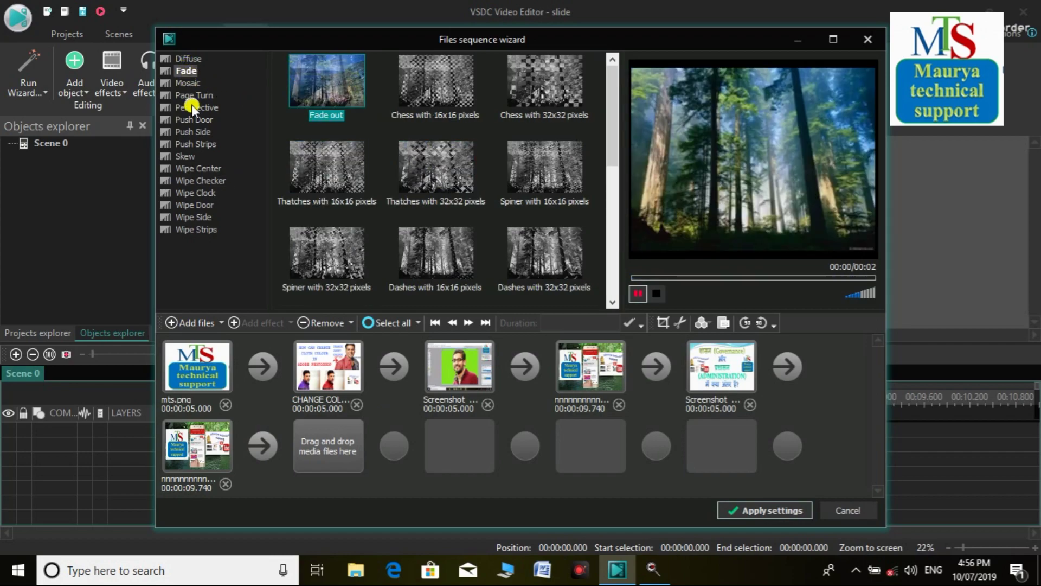
click(195, 132)
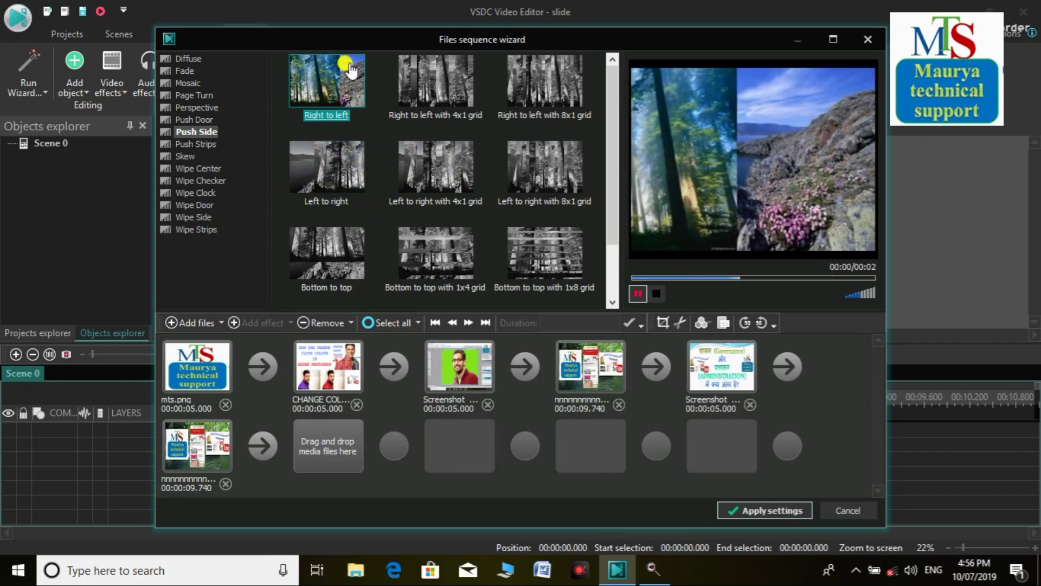
click(353, 244)
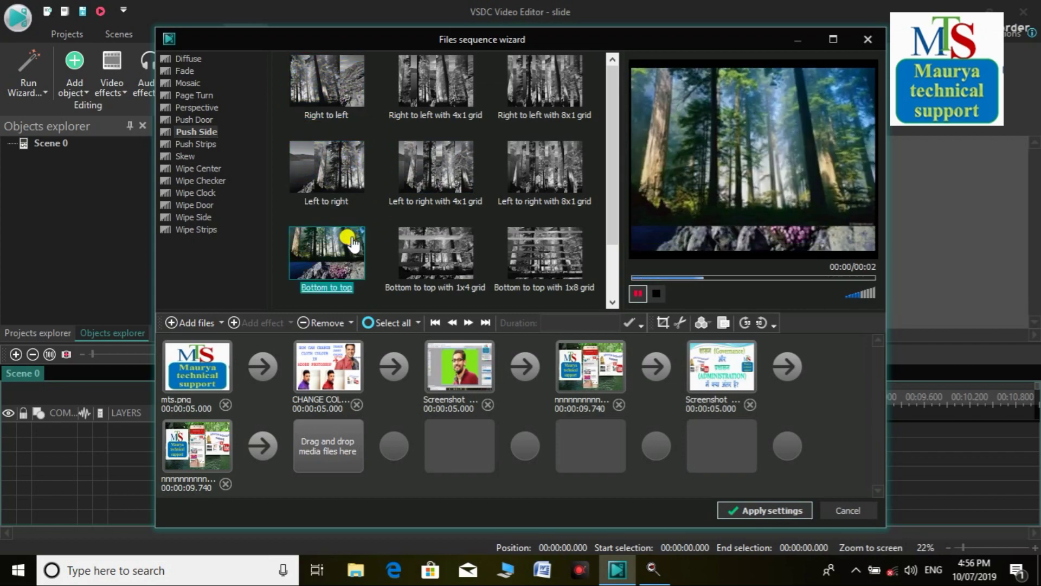
click(409, 266)
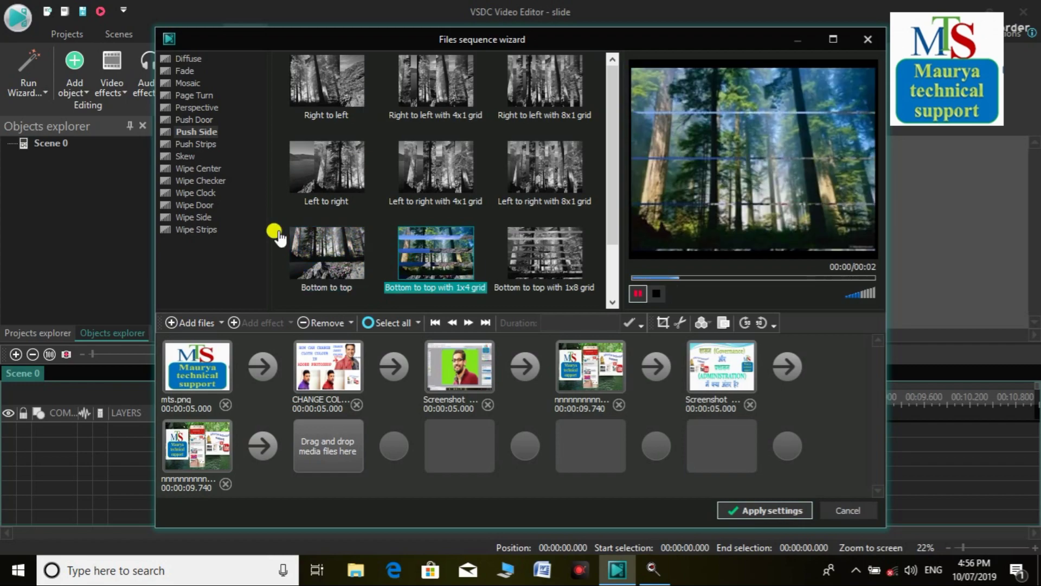
click(206, 167)
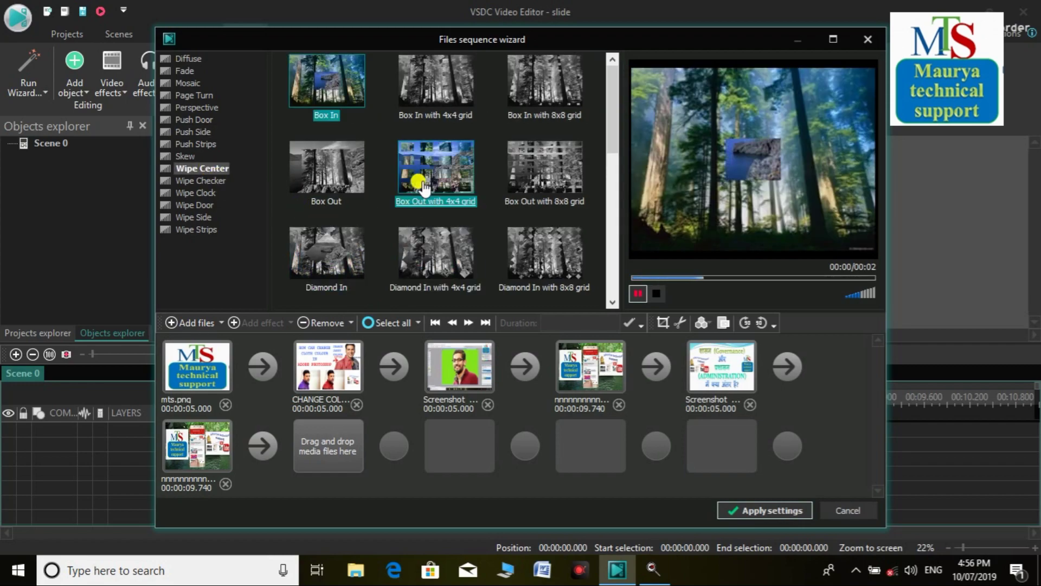
click(357, 169)
click(452, 173)
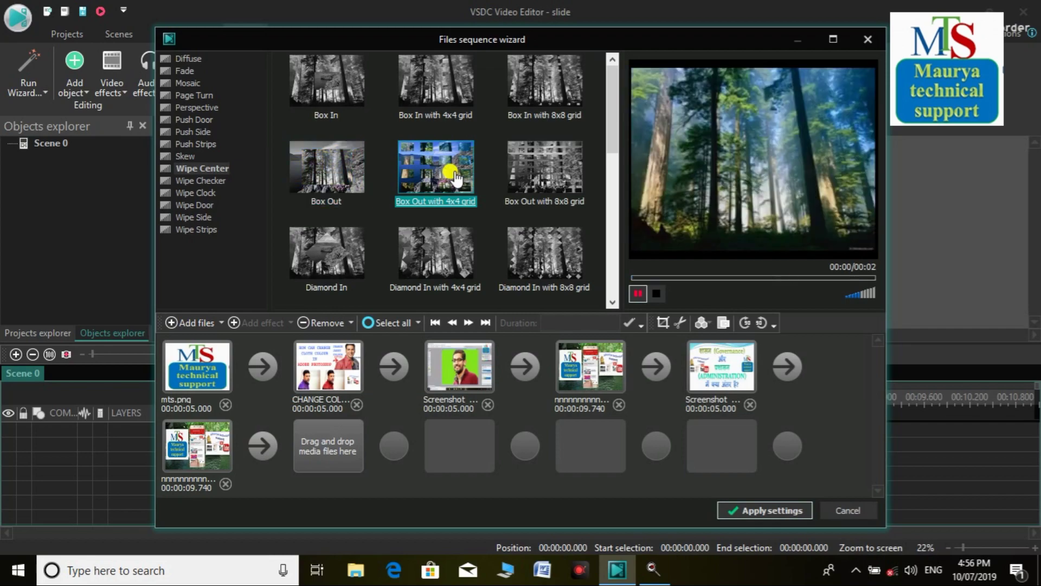
Apply the Wipe Center transition Box Out between the first and second slides.
click(334, 163)
click(263, 365)
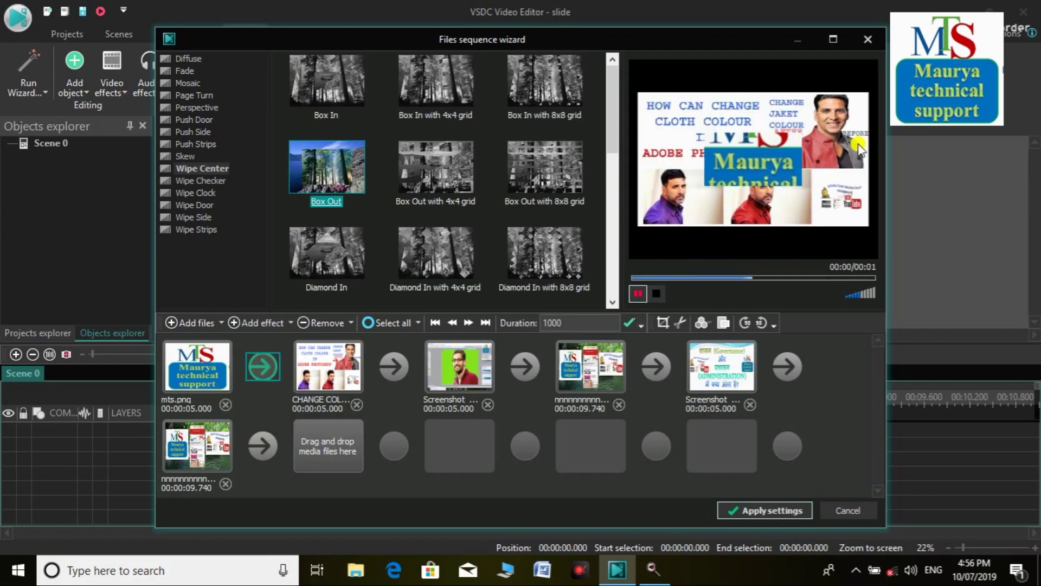
click(551, 201)
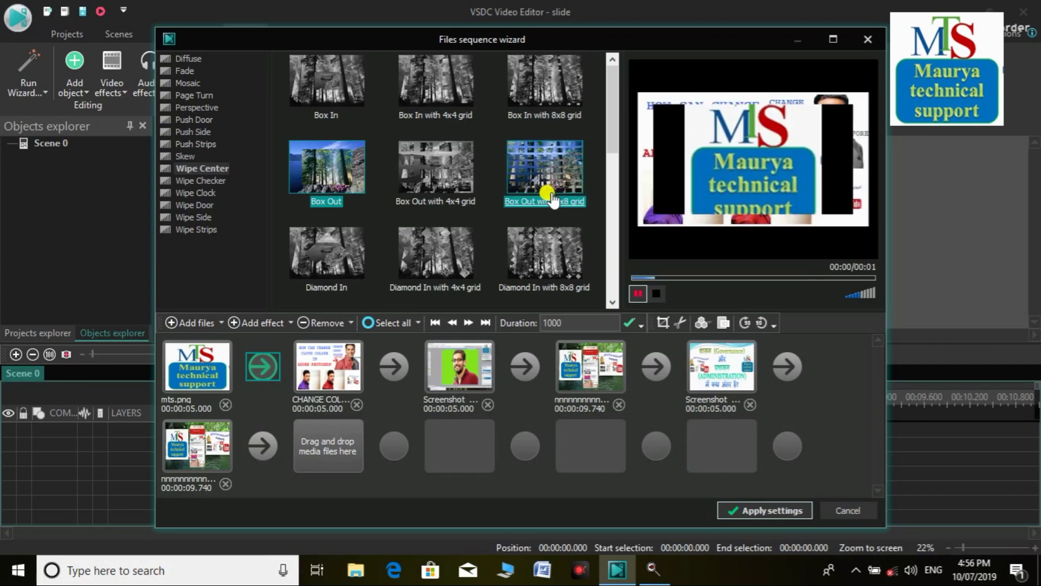
Apply Wipe Door's Vertical In transition between the second and third slides, and Perspective's Horizontal 2 between the third and fourth.
click(204, 205)
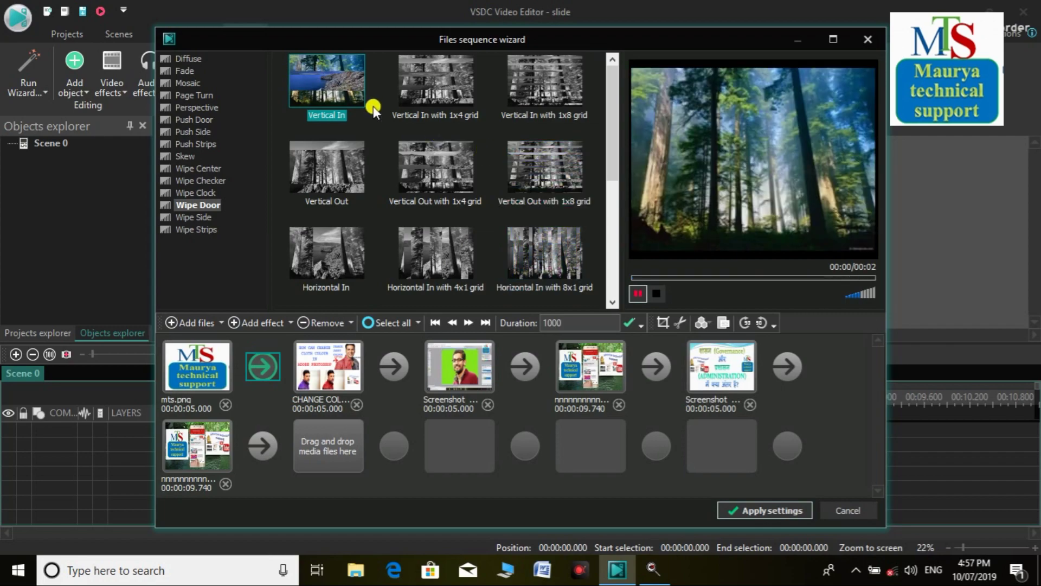
click(391, 359)
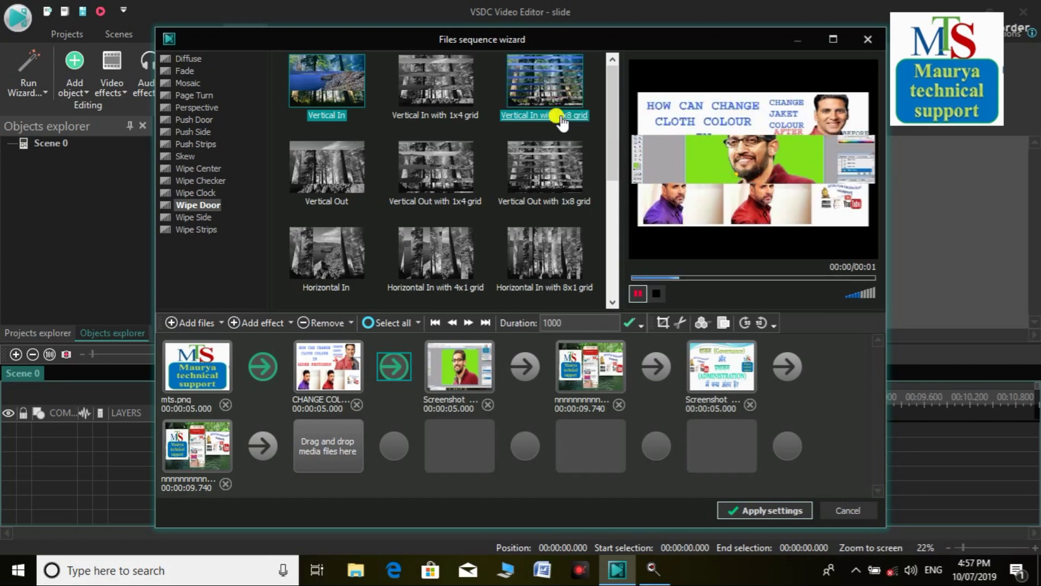
click(189, 109)
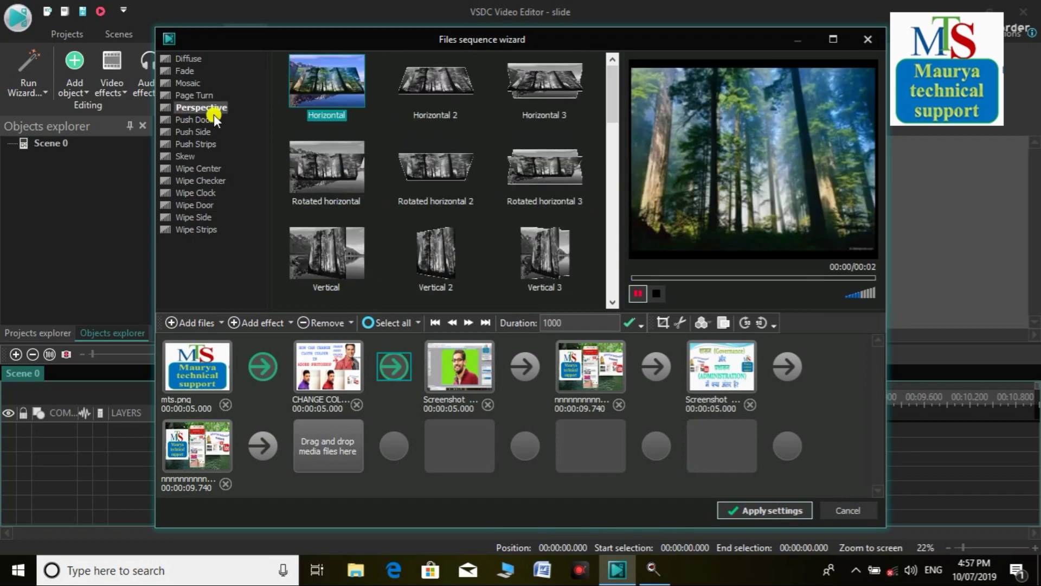
click(443, 96)
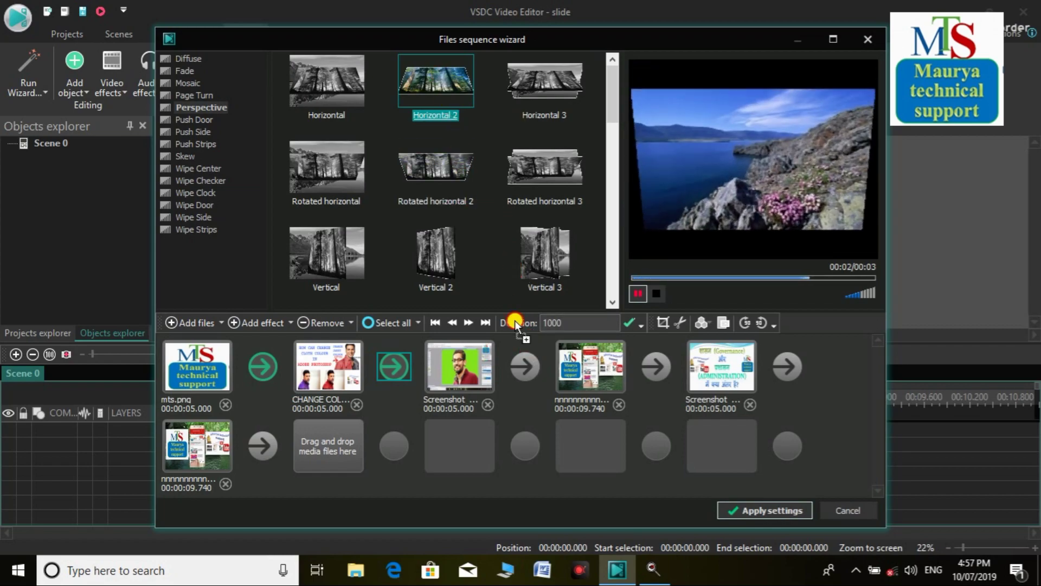
click(525, 365)
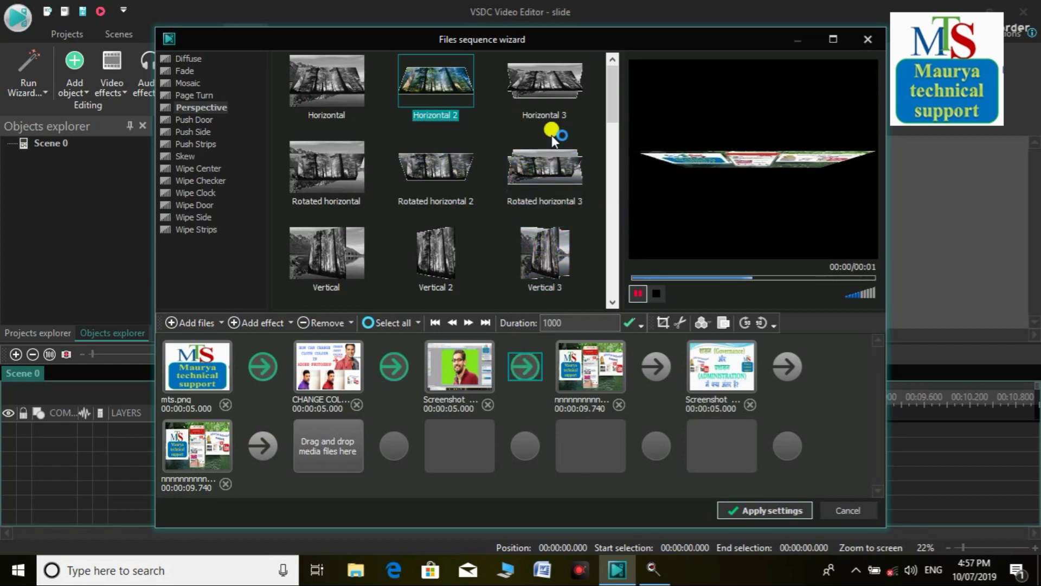
Apply the Fade transition Chess with 32x32 pixels between the fourth and fifth slides.
click(181, 68)
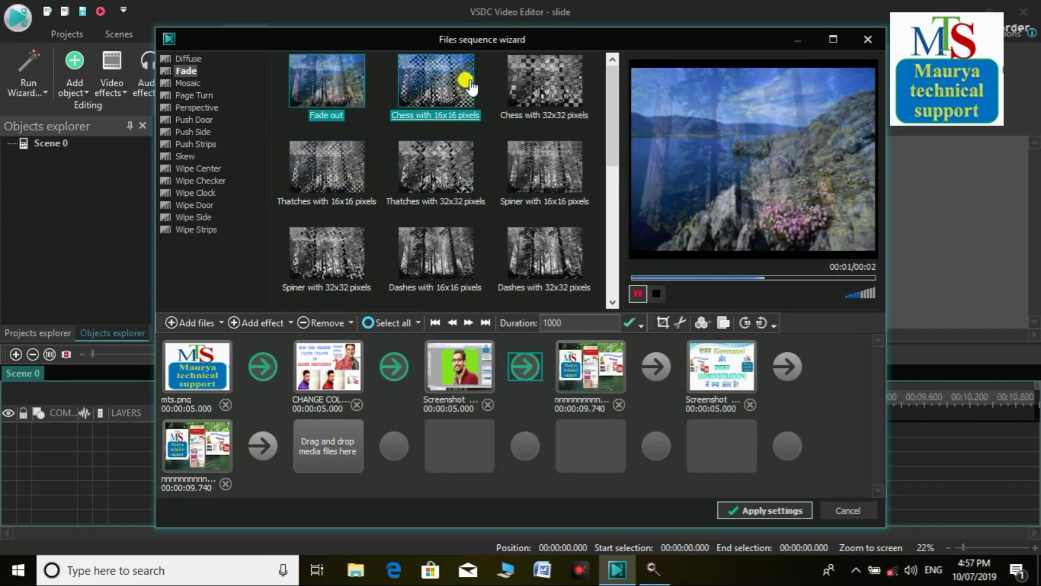
click(533, 81)
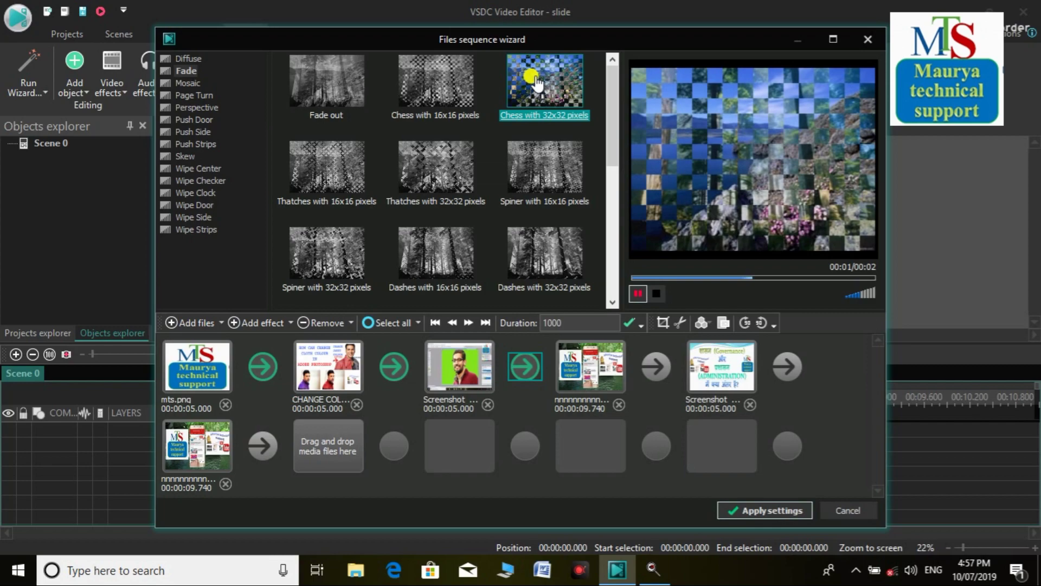
drag(536, 82, 662, 372)
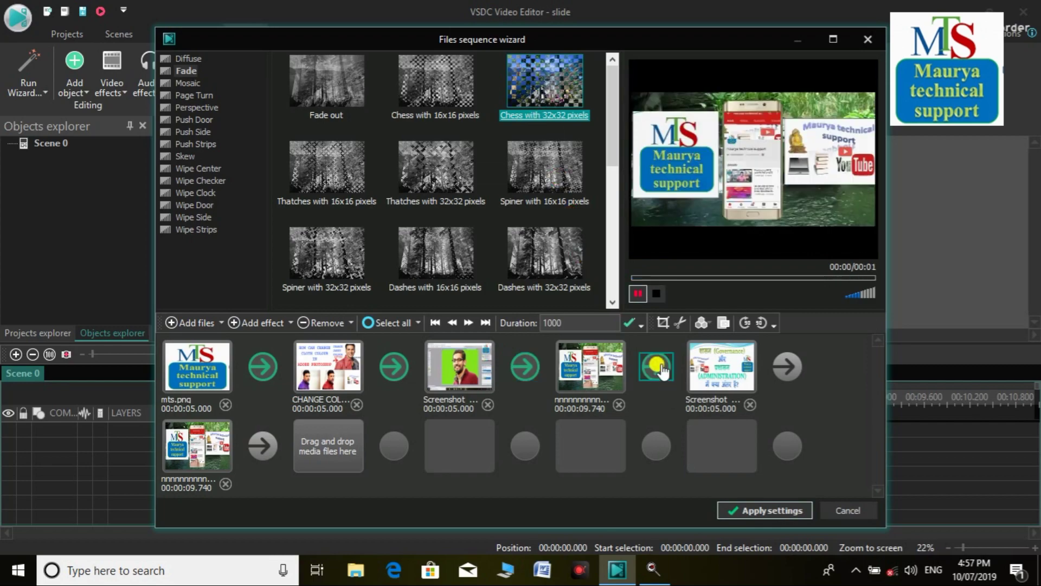
Apply the Skew transition Rotated horizontal 3 between the fifth and sixth slides, and apply the slideshow settings to build the sequence.
click(558, 168)
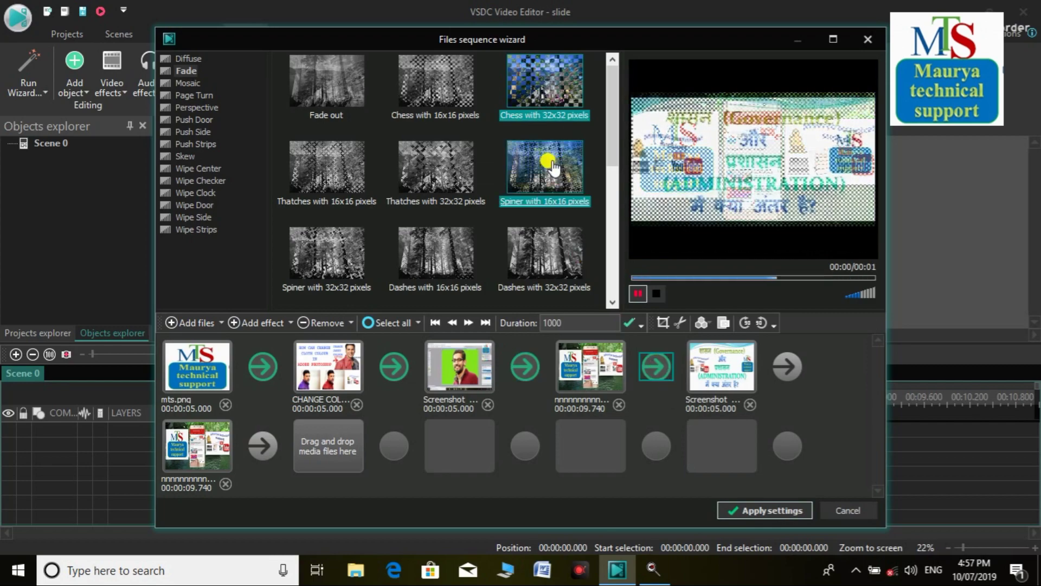
click(188, 156)
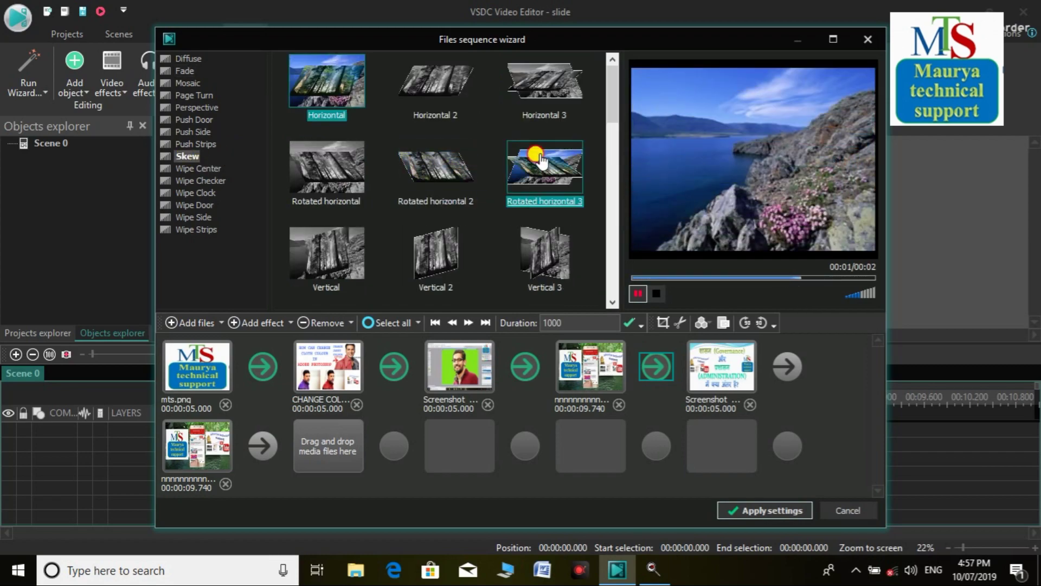
drag(541, 159, 776, 370)
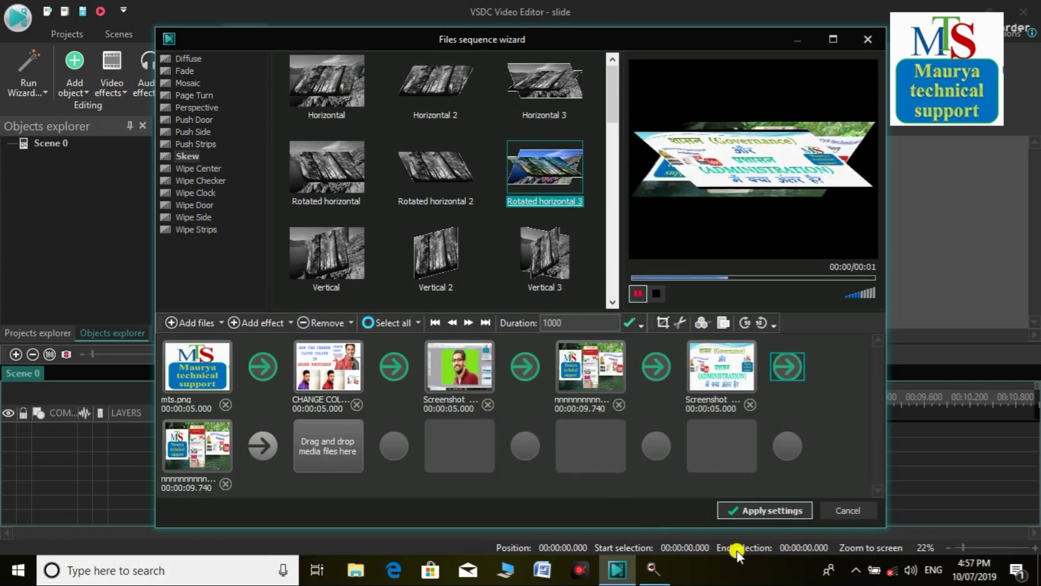
click(736, 512)
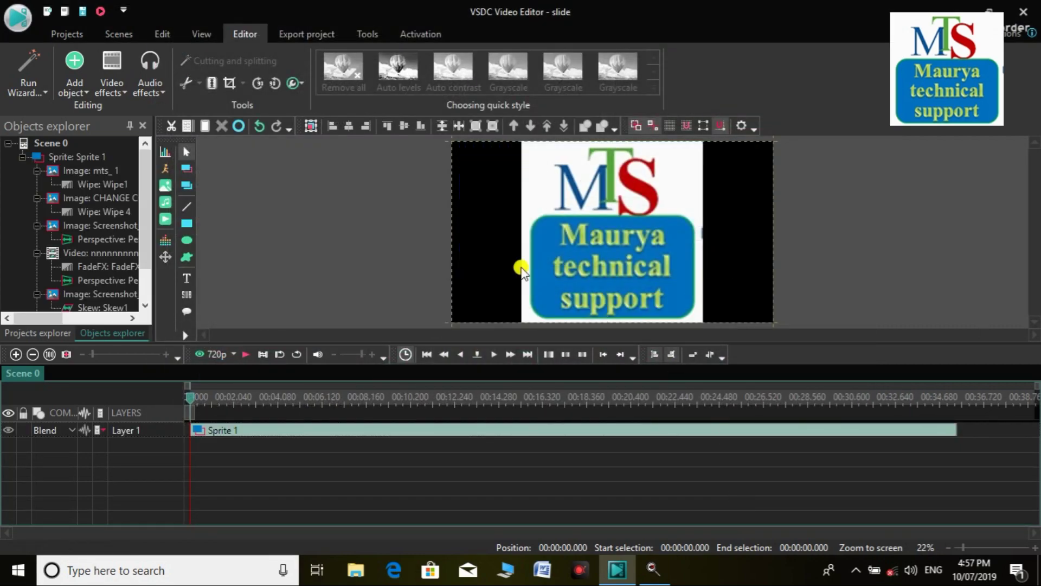
Play the slideshow in the editor preview to check the slides and their transitions, pausing and resuming playback.
click(247, 354)
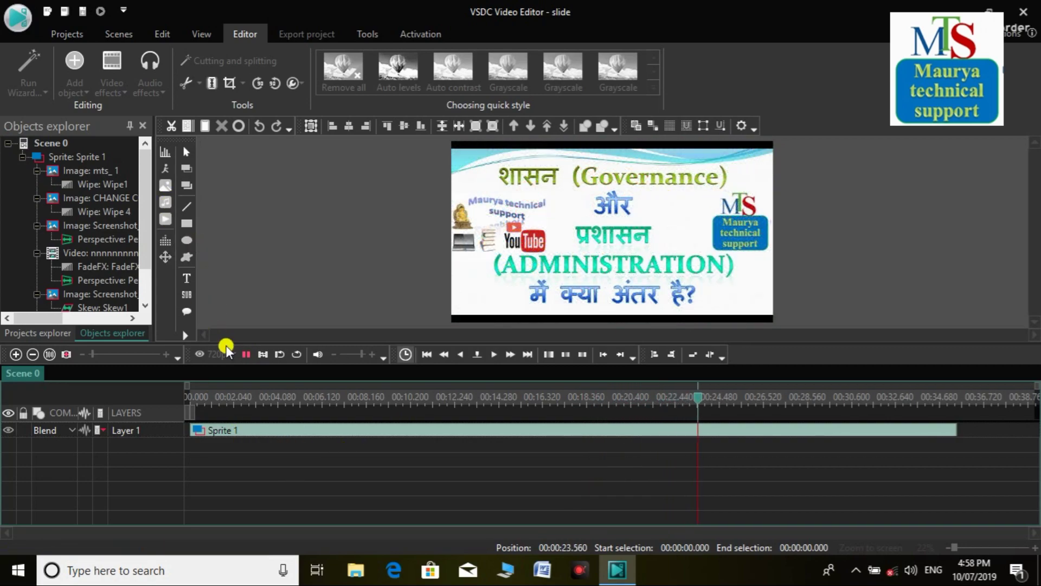
click(243, 356)
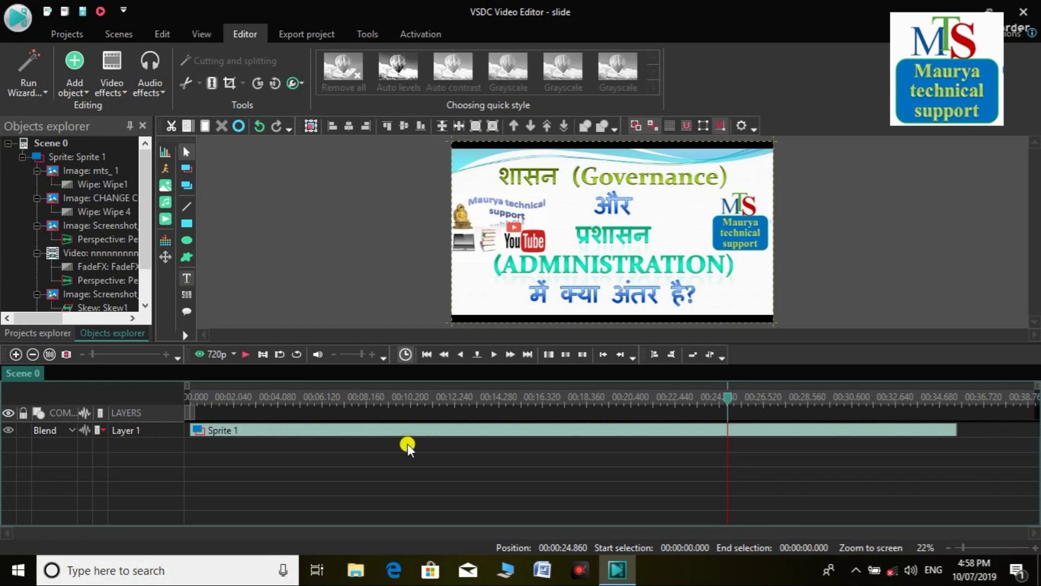
click(245, 356)
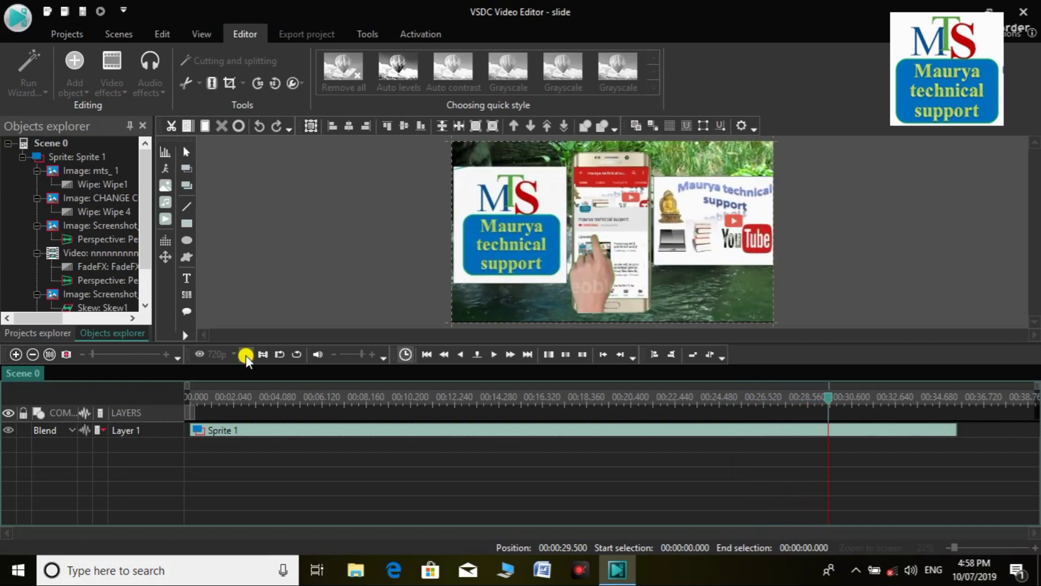
click(245, 355)
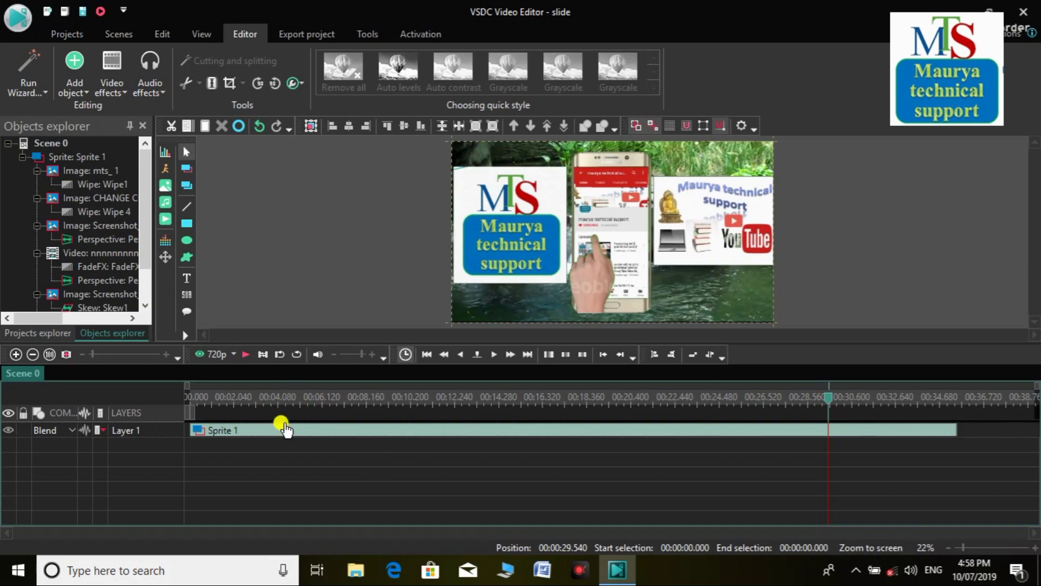
Open the project export settings and look through the output options for the Creative, Mobile, PSP and PS devices.
click(303, 35)
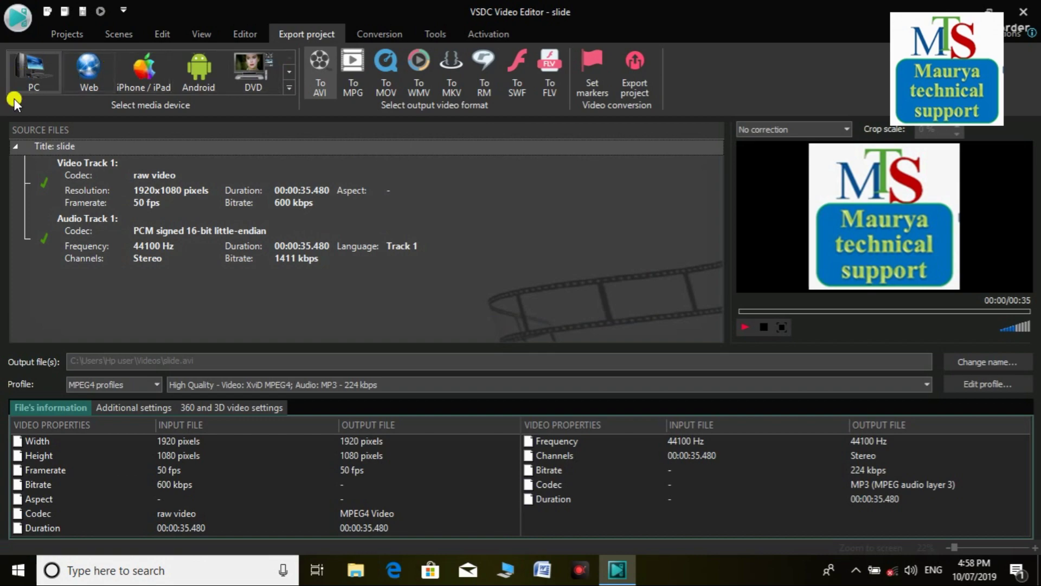
click(291, 85)
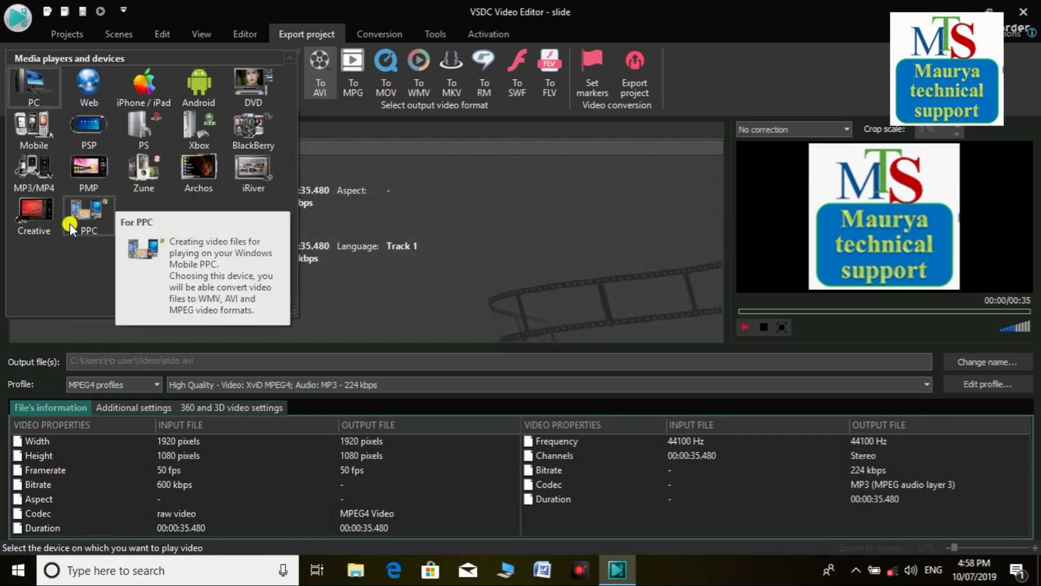
click(34, 219)
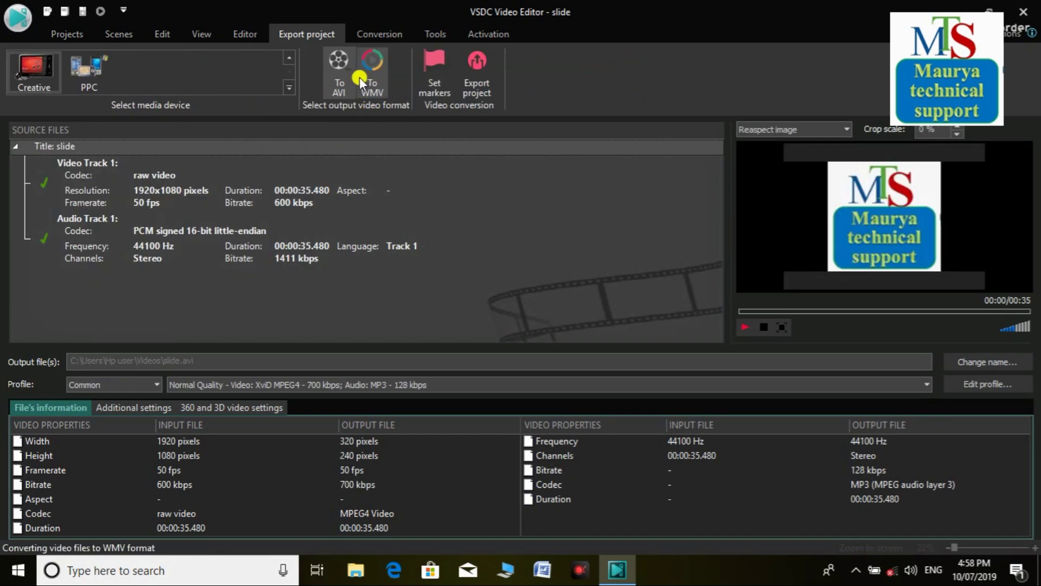
click(294, 87)
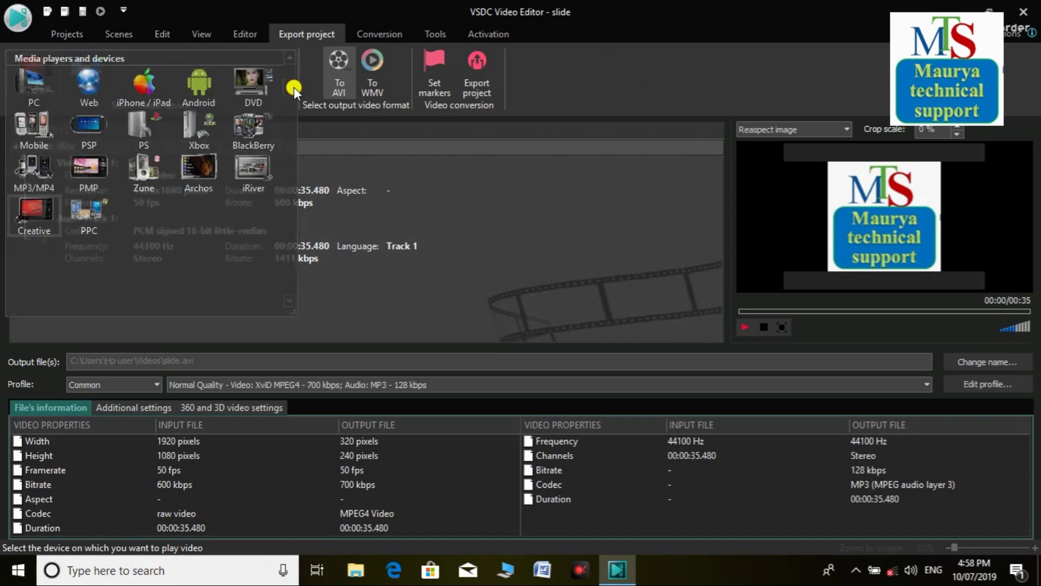
click(39, 116)
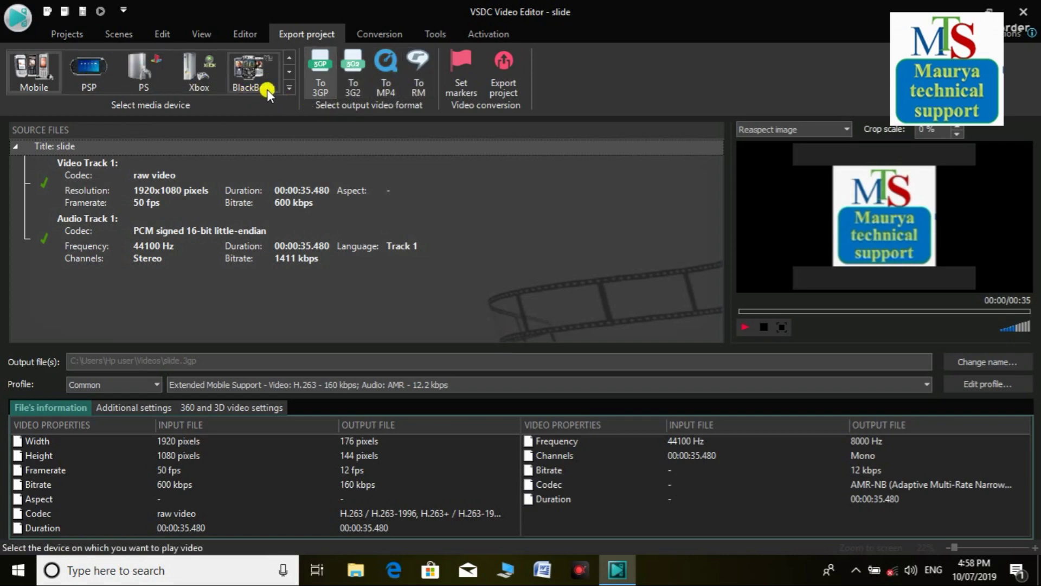
click(109, 83)
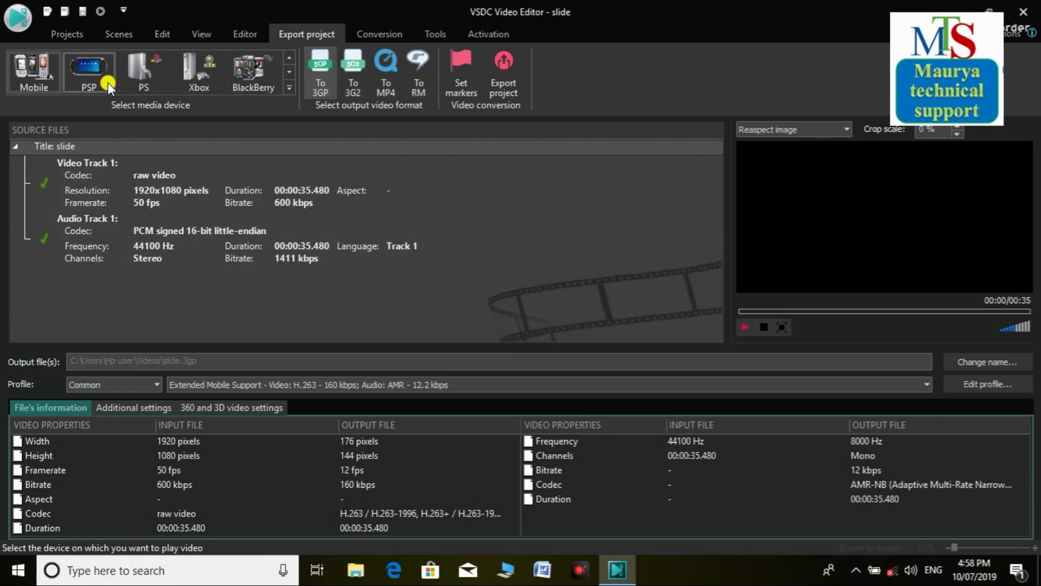
click(163, 82)
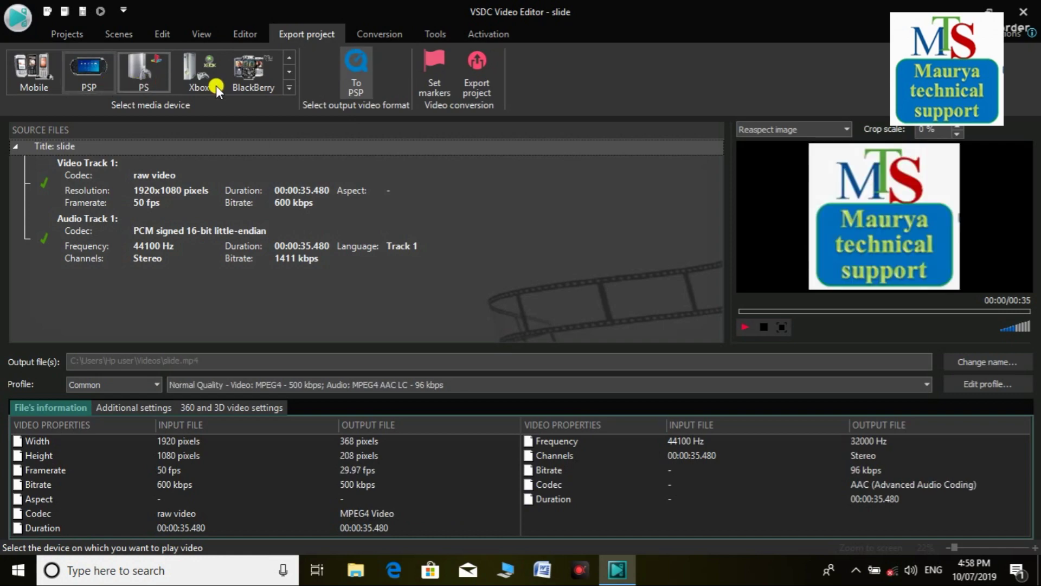
click(288, 84)
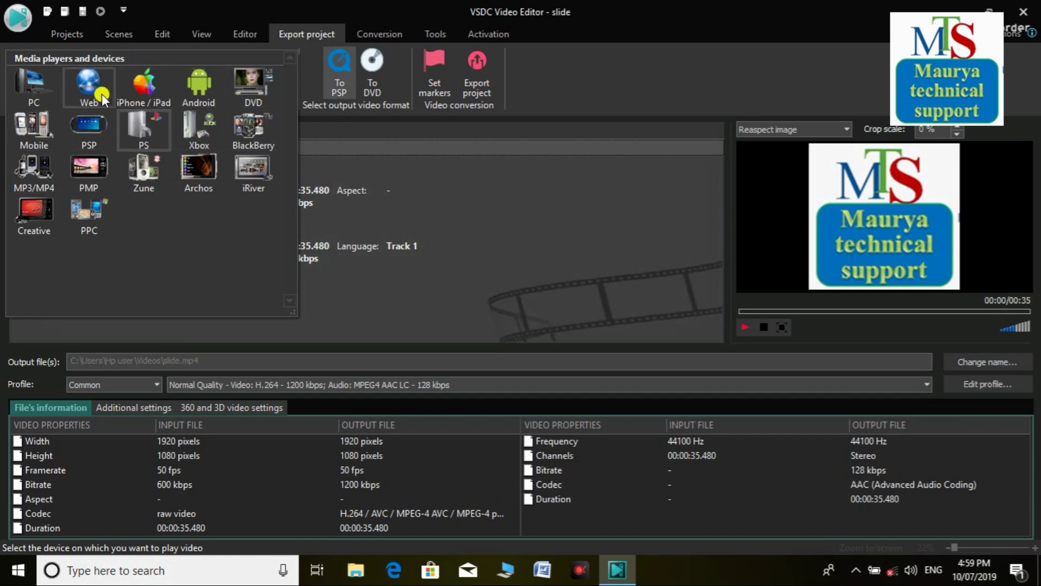
Choose PC as the export device and set the output file to slide as AVI video in the yt files folder.
click(38, 95)
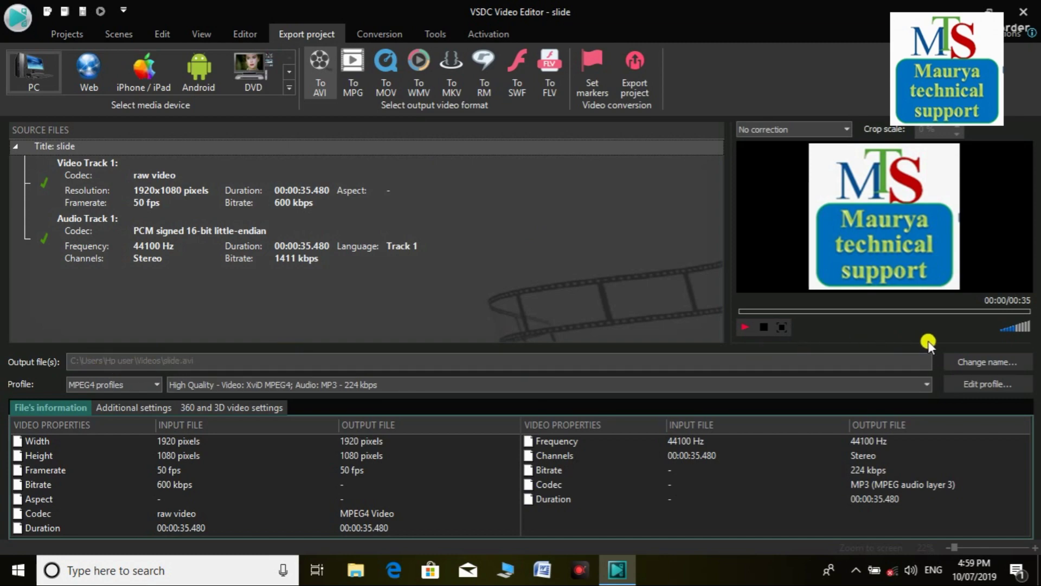
click(980, 356)
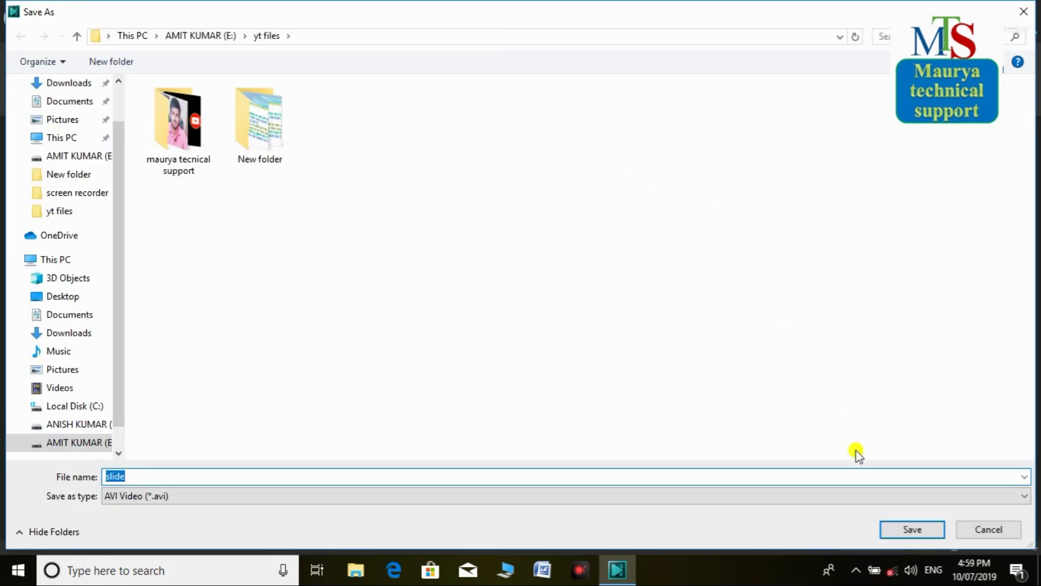
click(902, 530)
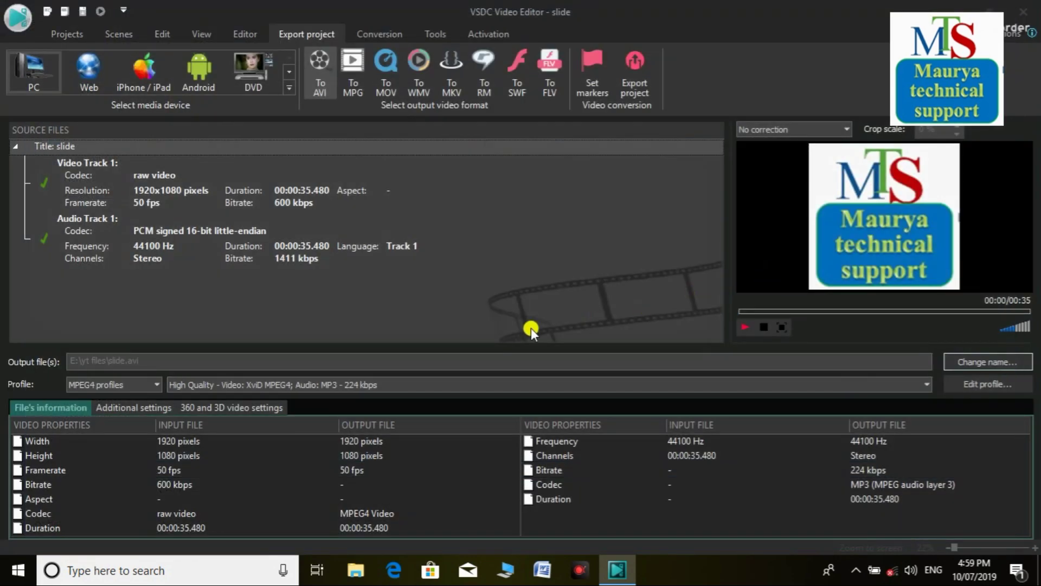
Export the project without the premium features and close the message when the conversion finishes.
click(627, 76)
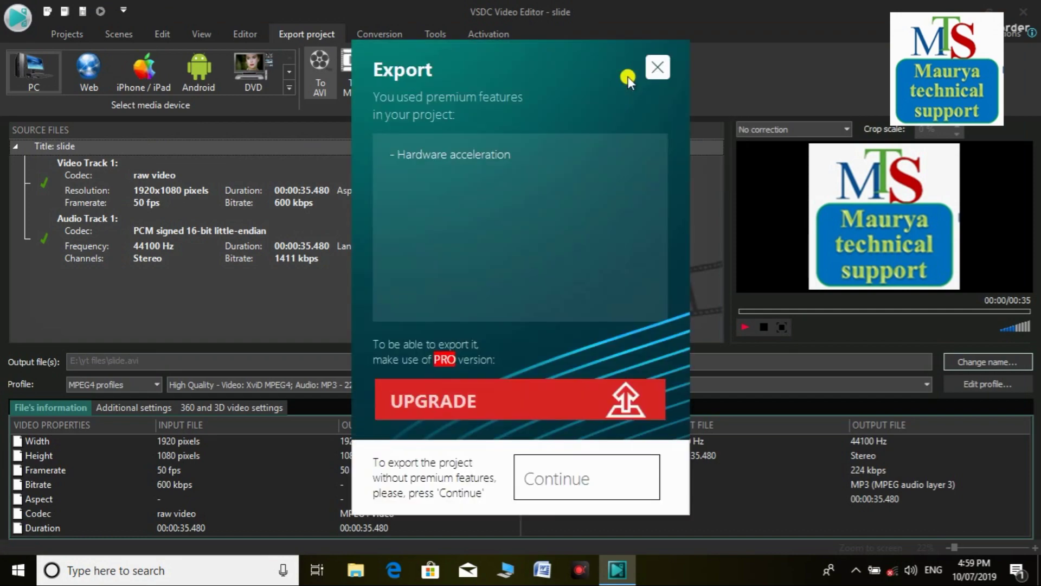
click(571, 479)
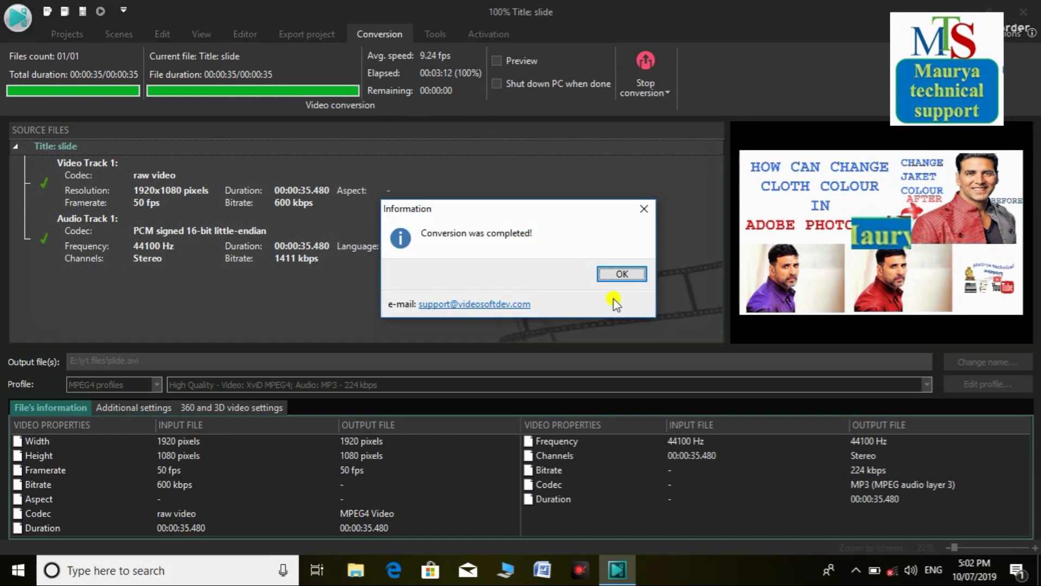
click(622, 275)
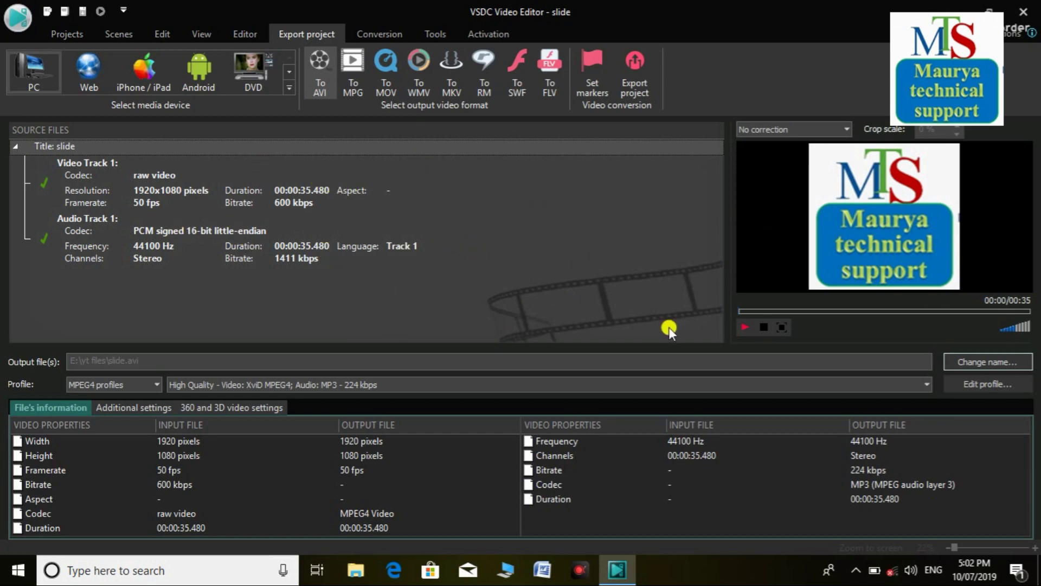
Switch to File Explorer and look in the yt sound folder on the D: drive for the exported video.
click(359, 572)
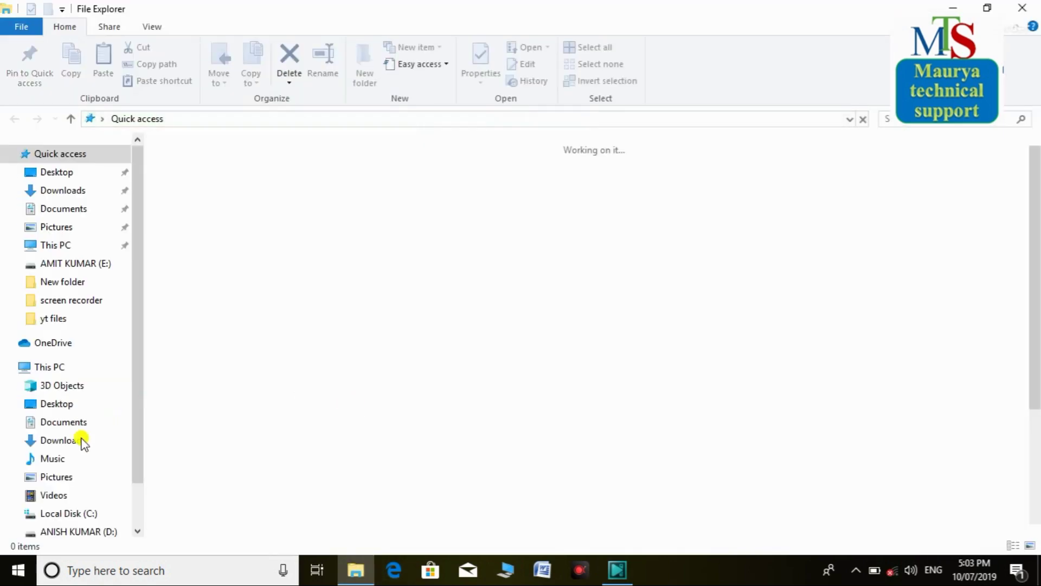
click(111, 531)
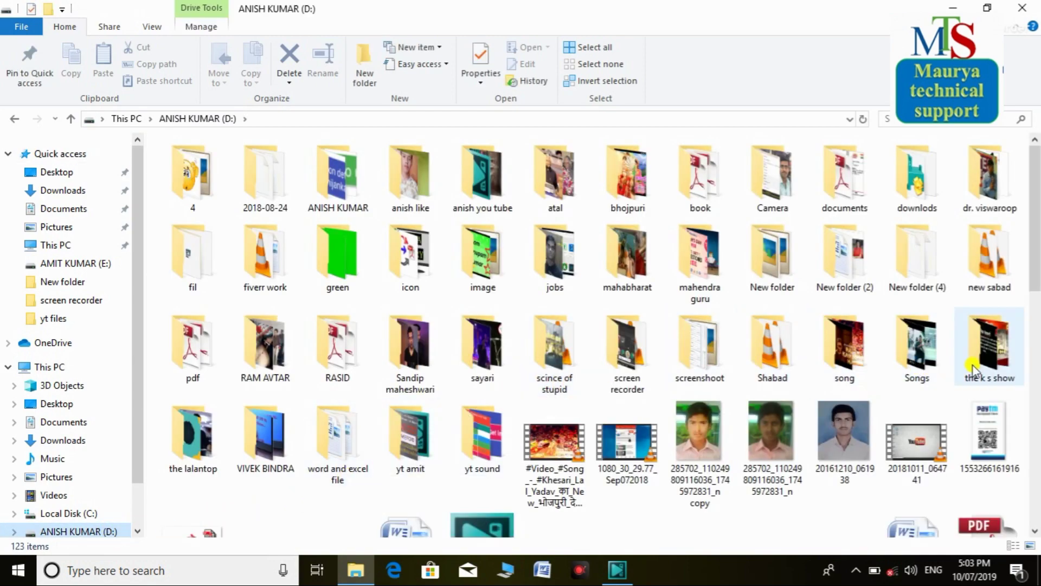
double_click(483, 412)
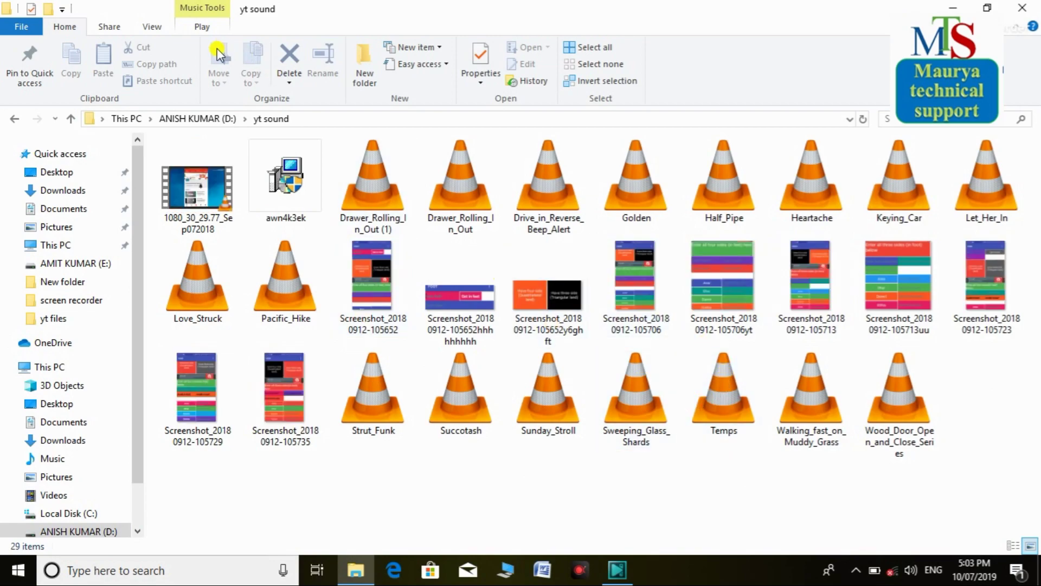
click(215, 119)
scroll(25, 443, down, 1)
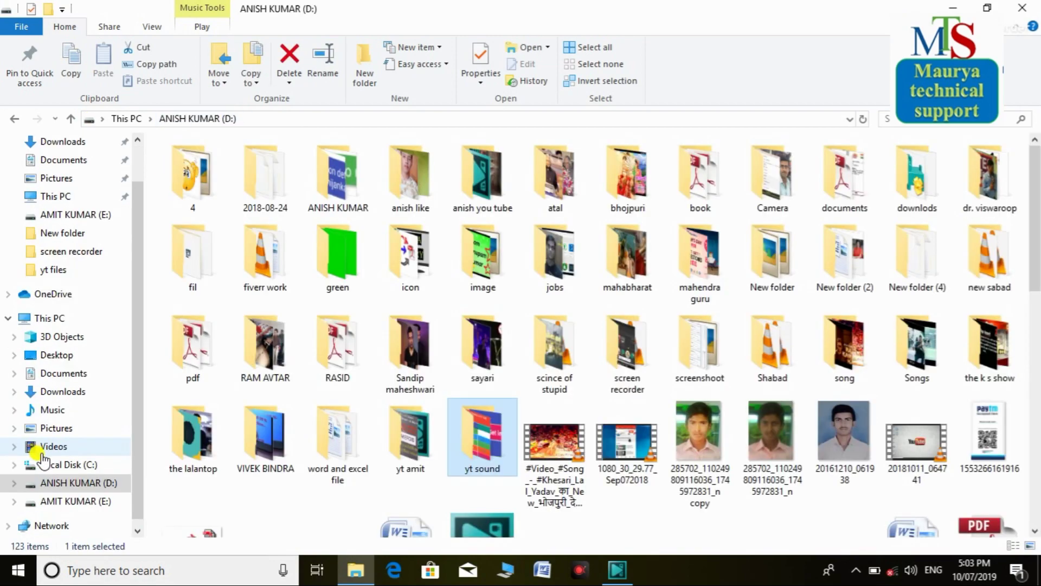
Open the yt files folder on the E: drive.
click(85, 502)
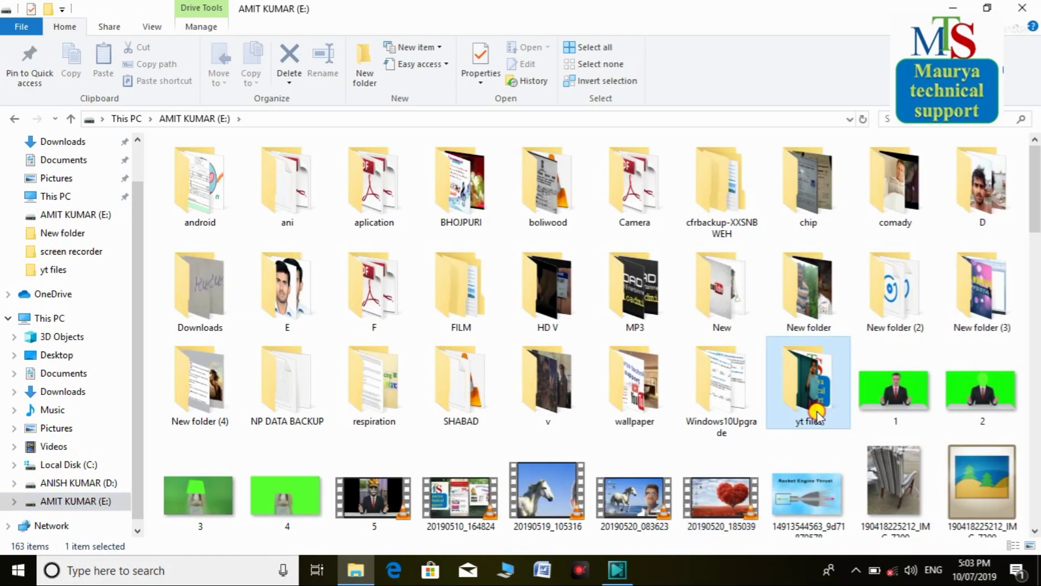
double_click(818, 415)
scroll(667, 414, down, 5)
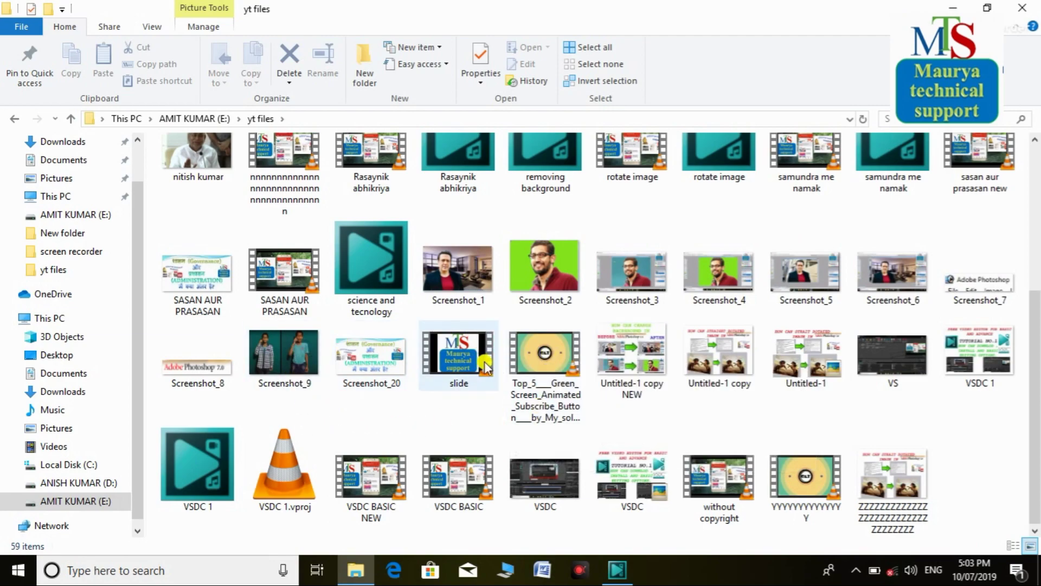
Find the exported slide video in the yt files folder and open it for playback.
key(s)
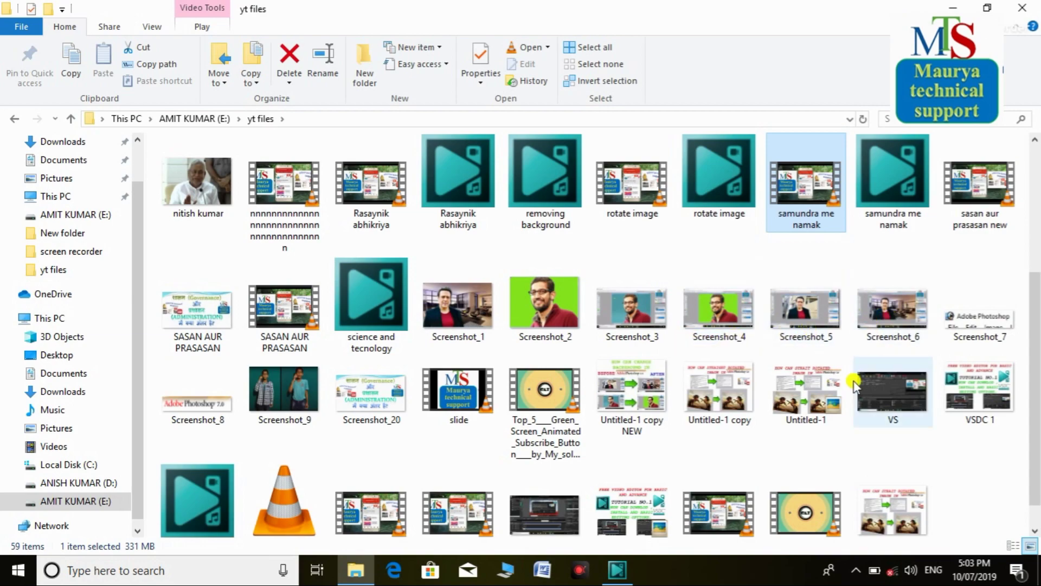
key(s)
key(s)
key(s)
key(s)
key(s)
key(s)
key(s)
key(s)
key(s)
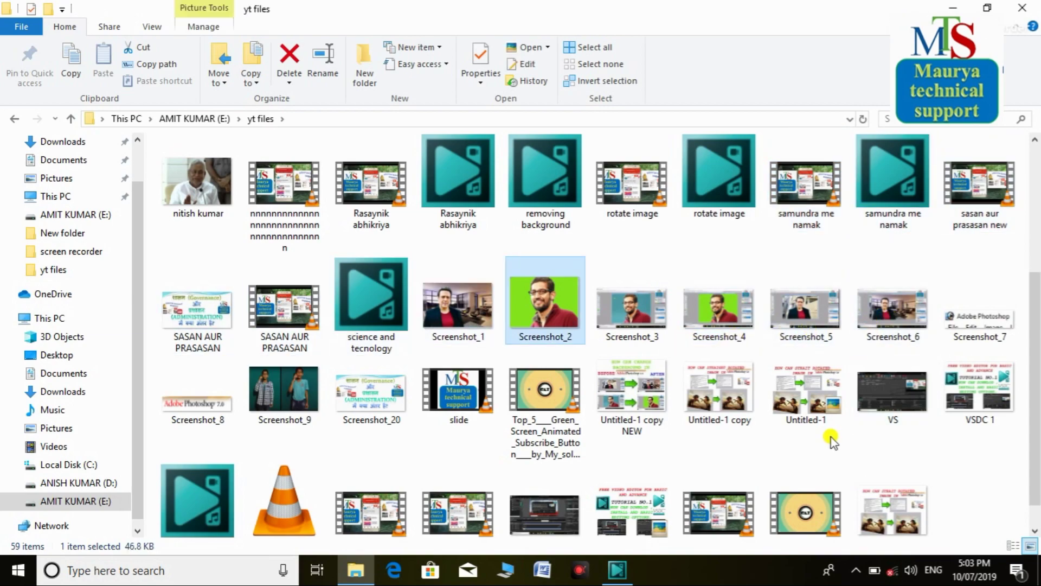
key(s)
key(s)
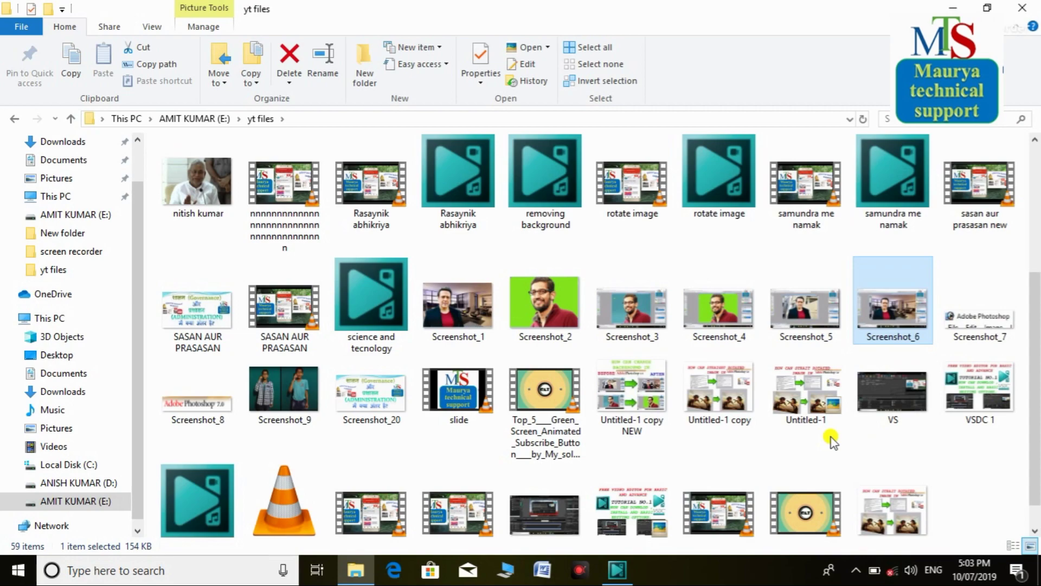
key(s)
key(s)
key(s)
key(s)
key(s)
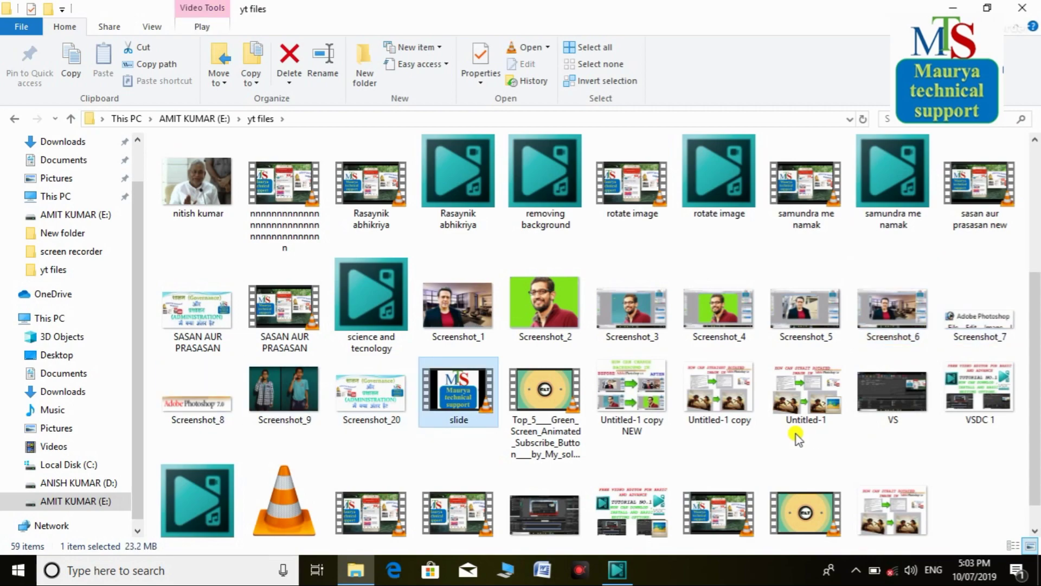
mouse_move(480, 386)
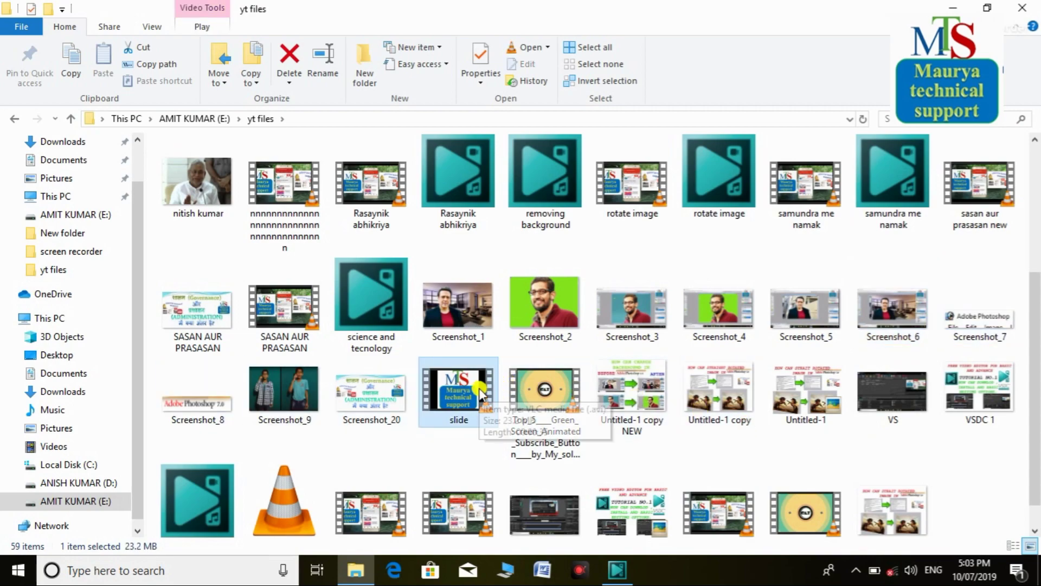
double_click(480, 390)
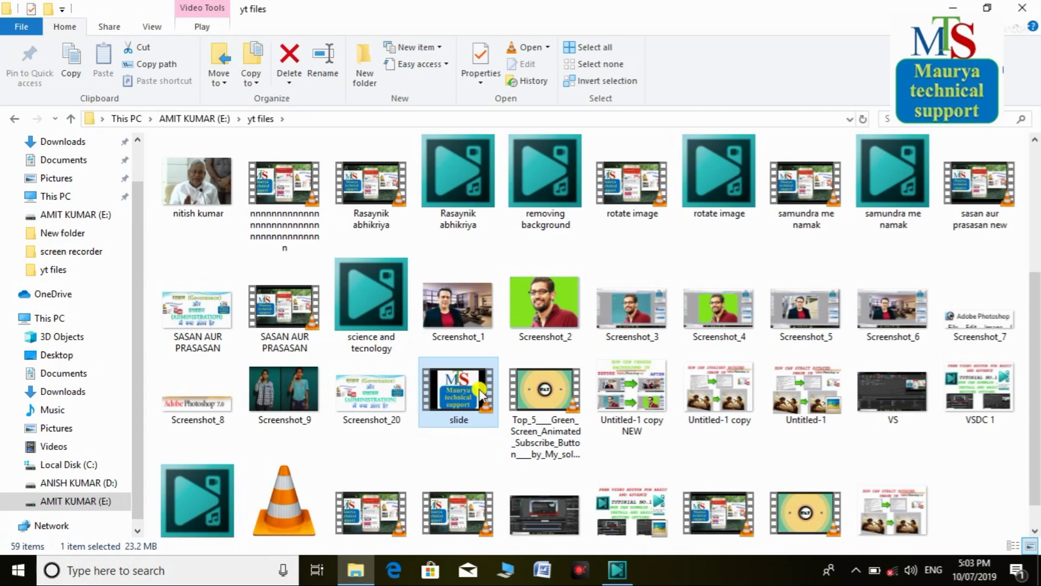